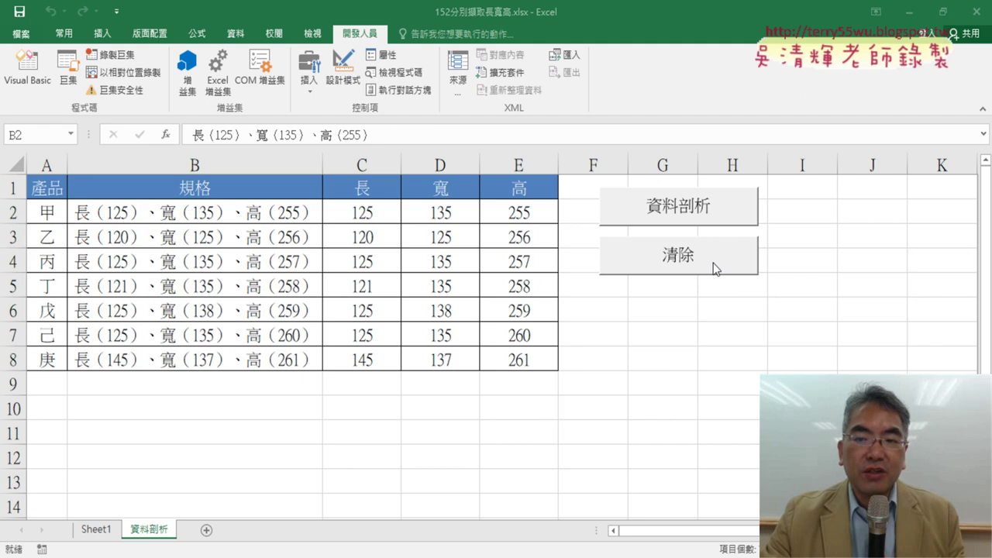
Run 清除 to empty columns C–E, then run 資料剖析 and confirm replacing the existing data
{"action": "left_click", "coordinate": [675, 261]}
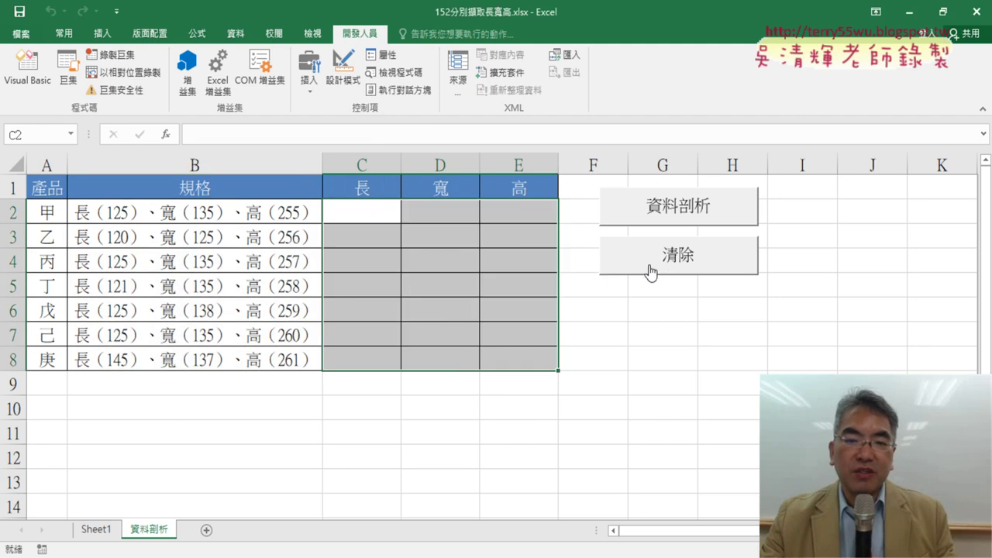
{"action": "left_click", "coordinate": [686, 214]}
{"action": "left_click", "coordinate": [469, 328]}
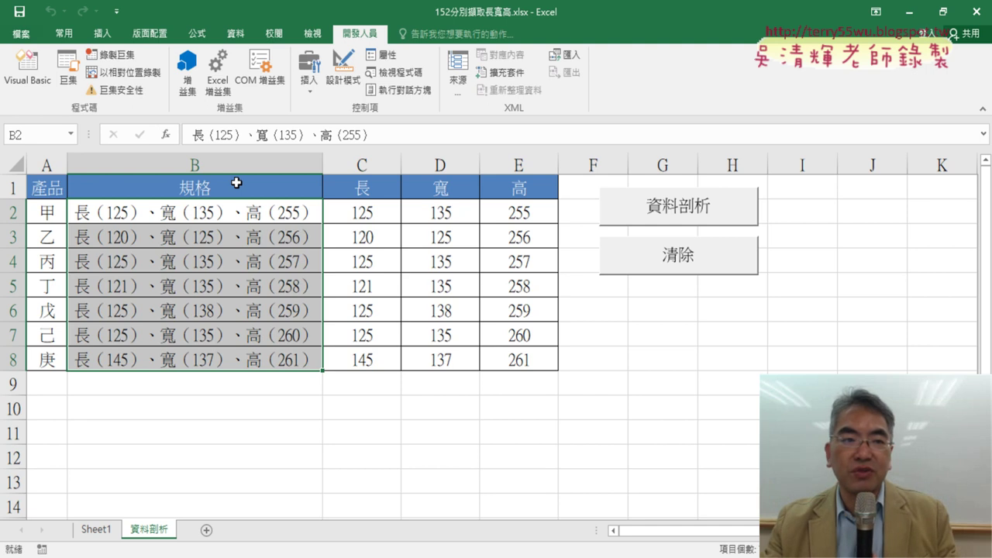
{"action": "left_click", "coordinate": [68, 71]}
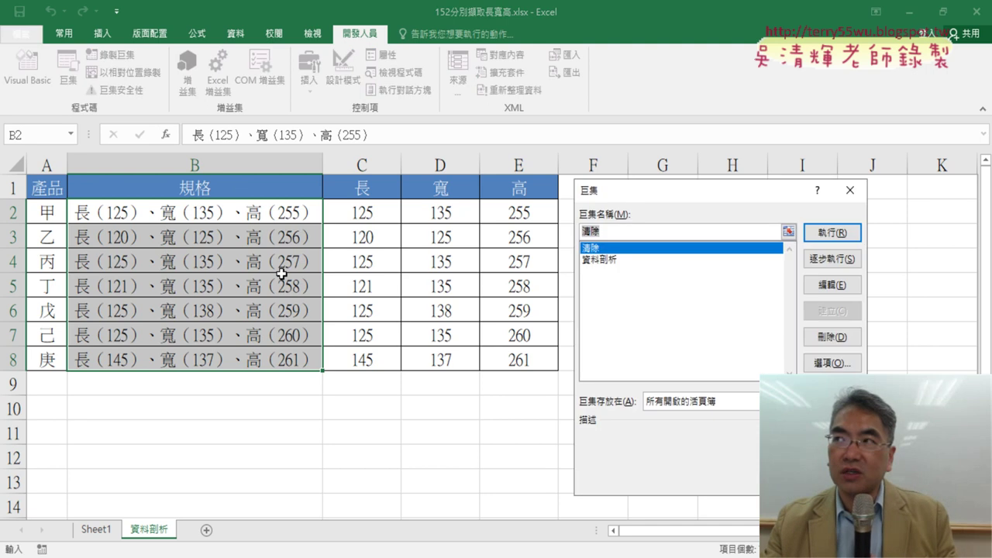
{"action": "left_click_drag", "start_coordinate": [641, 189], "coordinate": [357, 116]}
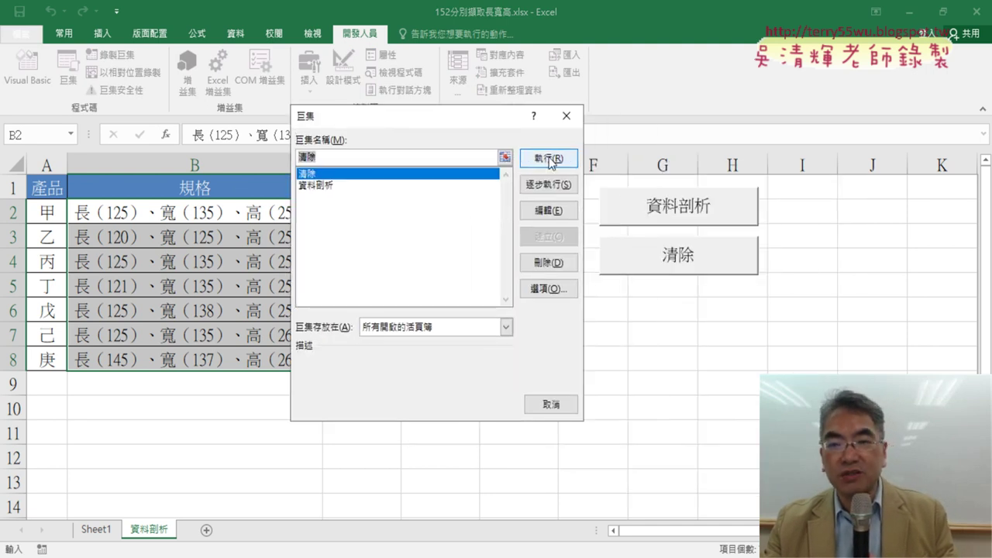
{"action": "left_click_drag", "start_coordinate": [465, 118], "coordinate": [695, 116]}
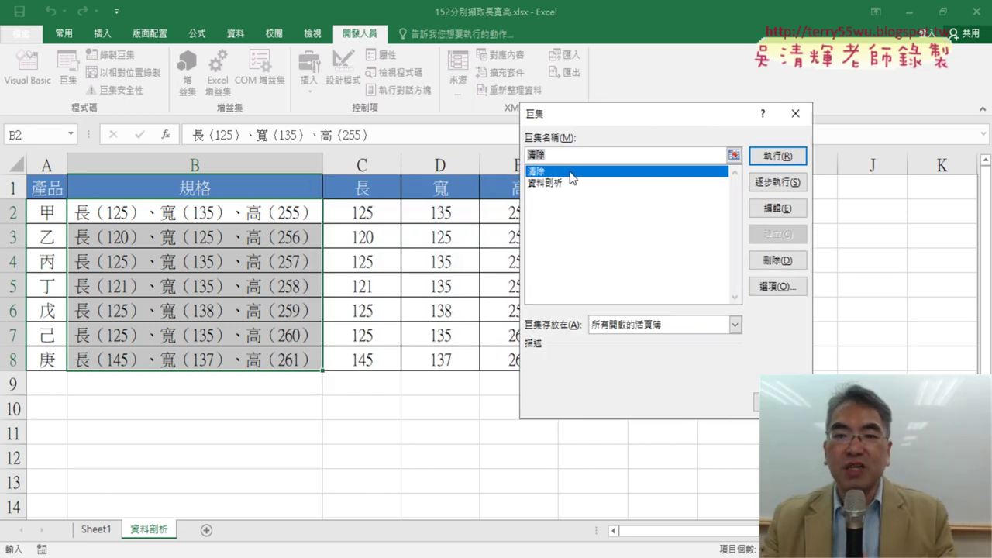
{"action": "left_click", "coordinate": [776, 209]}
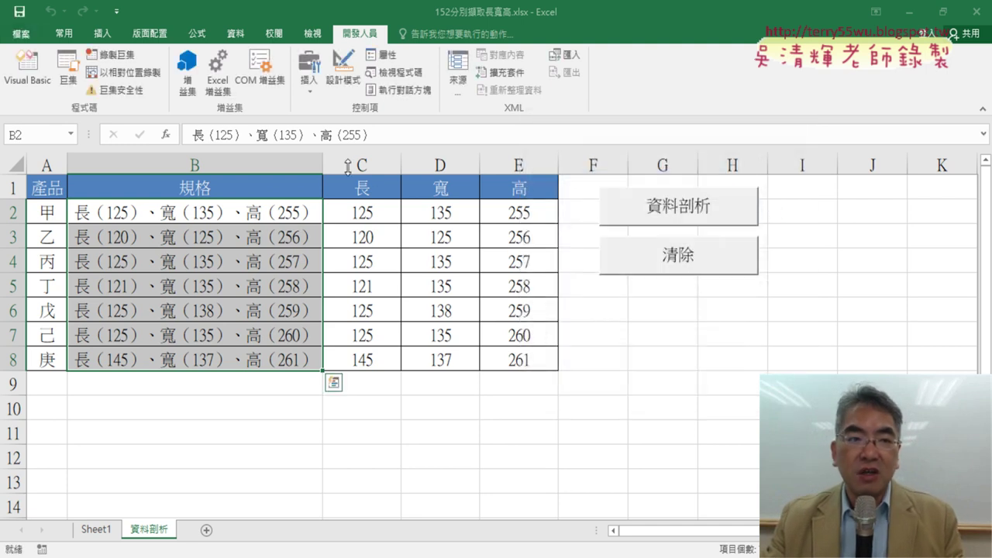
{"action": "left_click", "coordinate": [69, 74]}
Open the Visual Basic editor, widen the Project pane and show Module1's 清除 and 資料剖析 code
{"action": "left_click", "coordinate": [778, 207]}
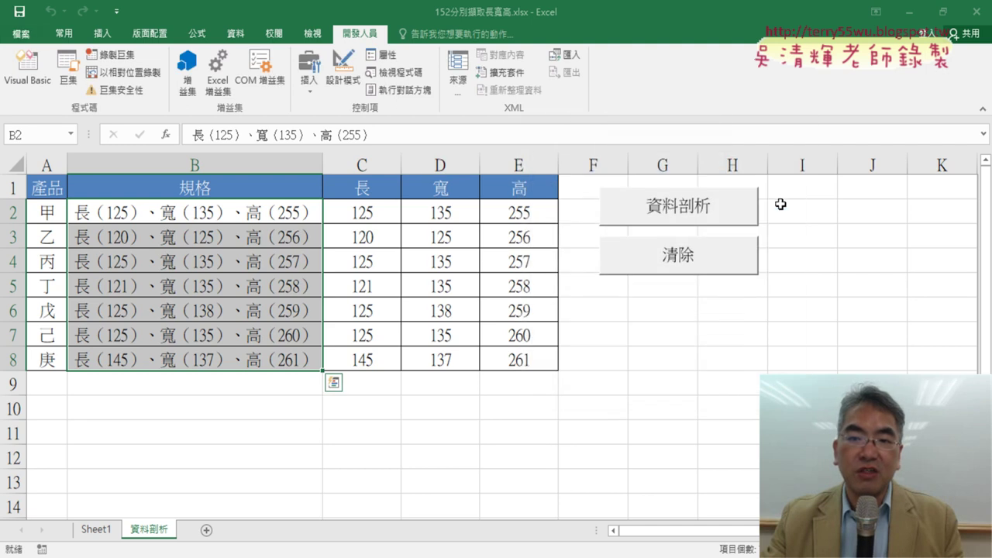
{"action": "left_click", "coordinate": [29, 82]}
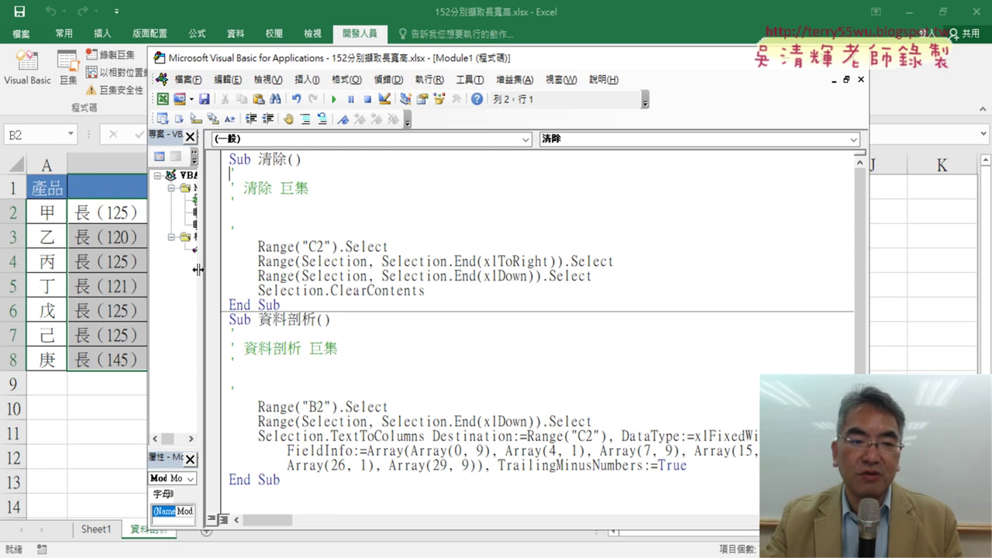
{"action": "left_click_drag", "start_coordinate": [199, 269], "coordinate": [272, 269]}
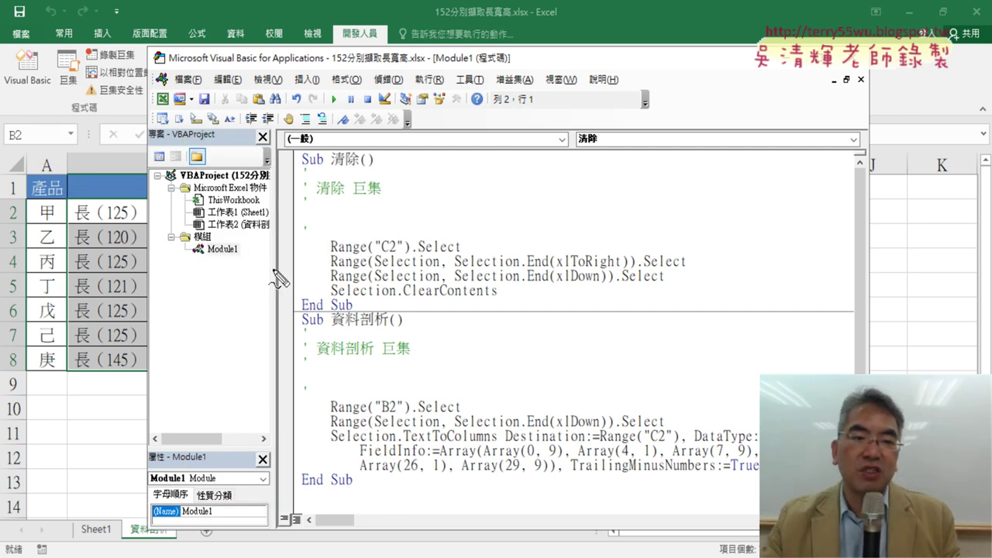
{"action": "left_click_drag", "start_coordinate": [45, 125], "coordinate": [47, 109]}
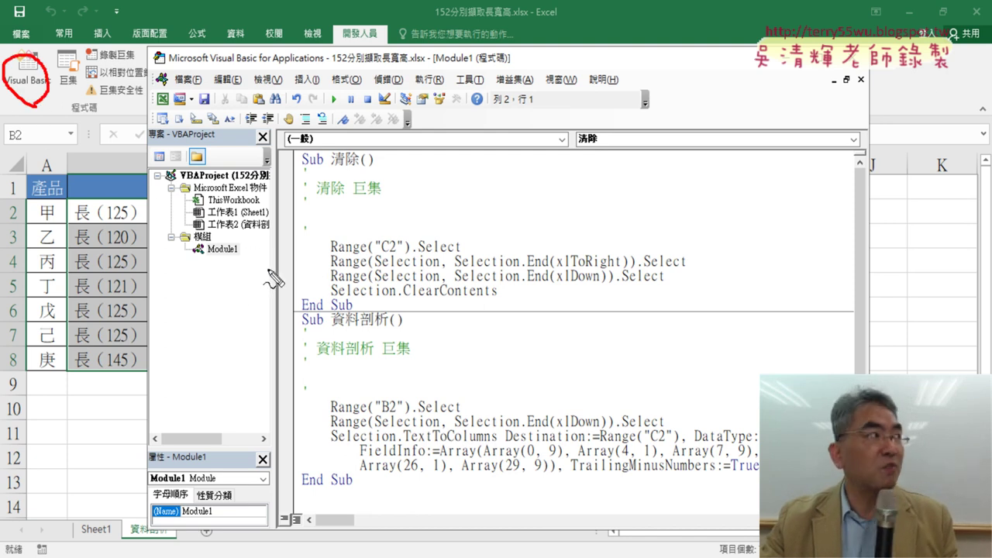
{"action": "left_click_drag", "start_coordinate": [225, 263], "coordinate": [226, 264]}
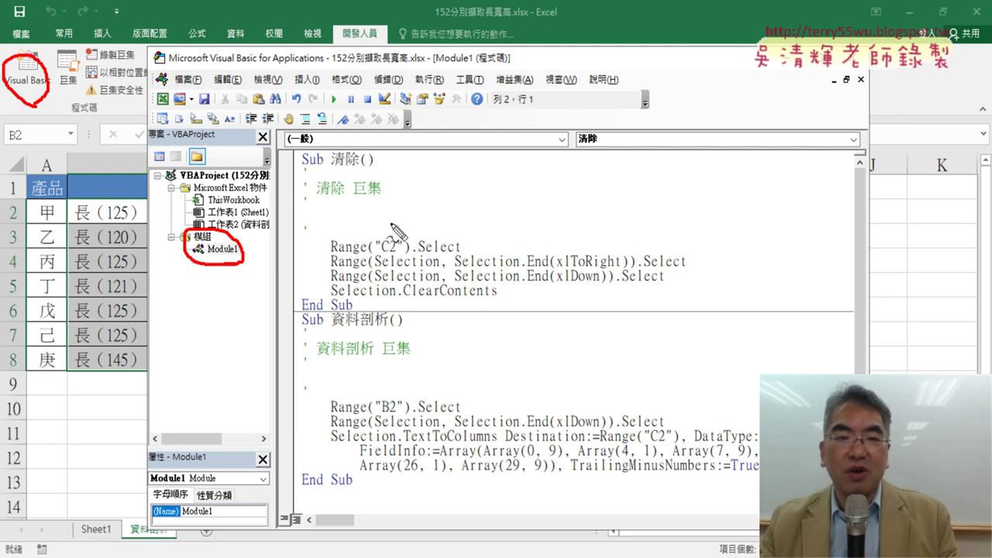
{"action": "left_click_drag", "start_coordinate": [305, 166], "coordinate": [333, 164]}
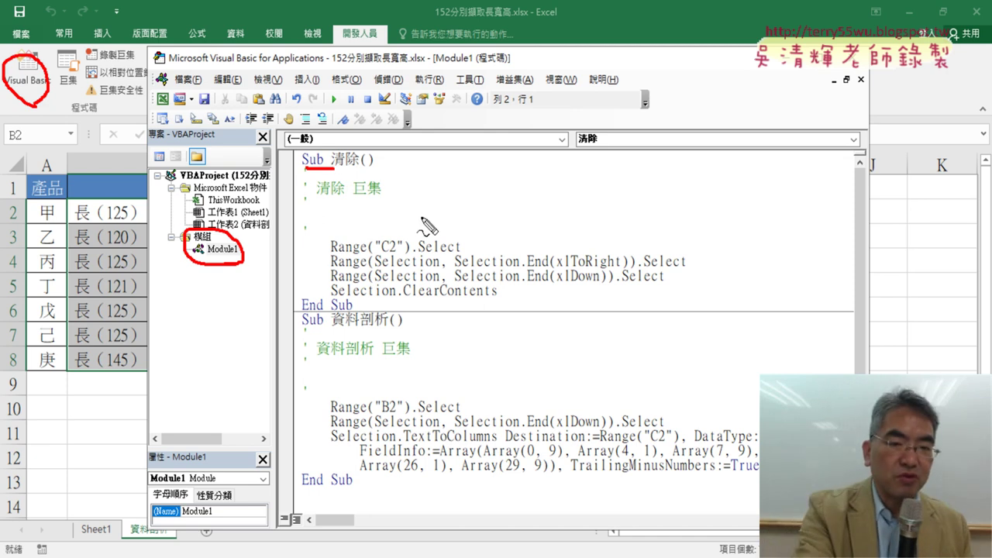
{"action": "key", "text": "Escape"}
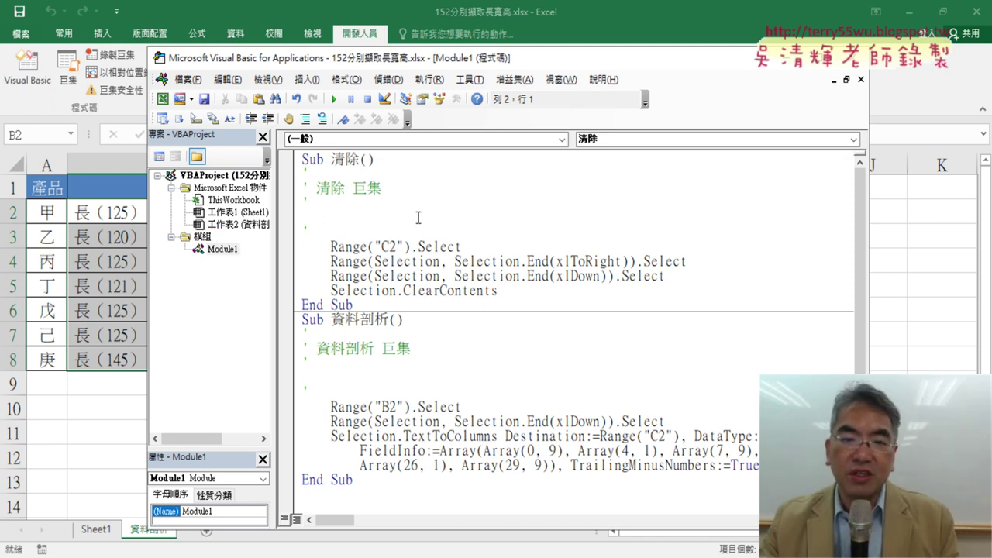
{"action": "left_click_drag", "start_coordinate": [308, 229], "coordinate": [301, 173]}
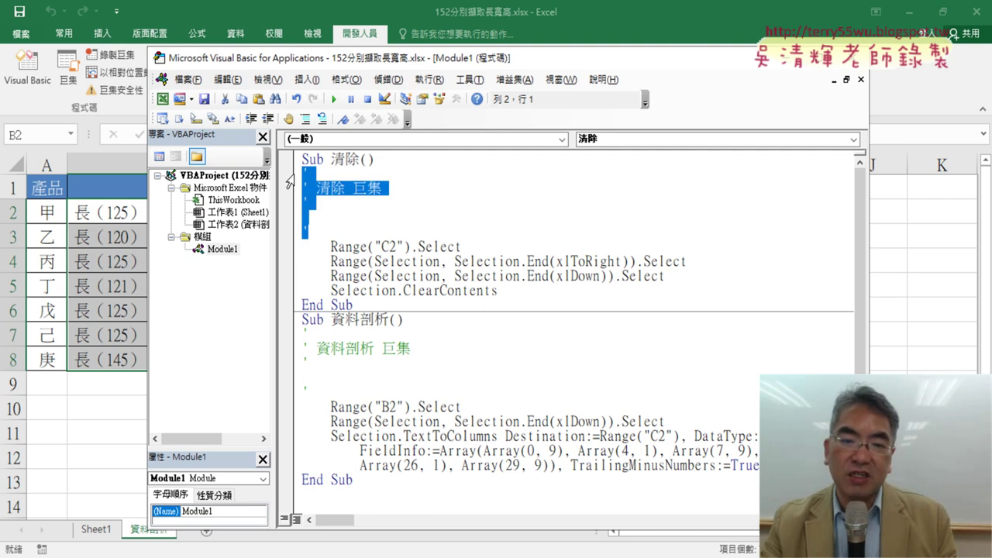
Delete the recorded comment lines under Sub 清除() and start a comment line above Range("C2")
{"action": "key", "text": "Delete"}
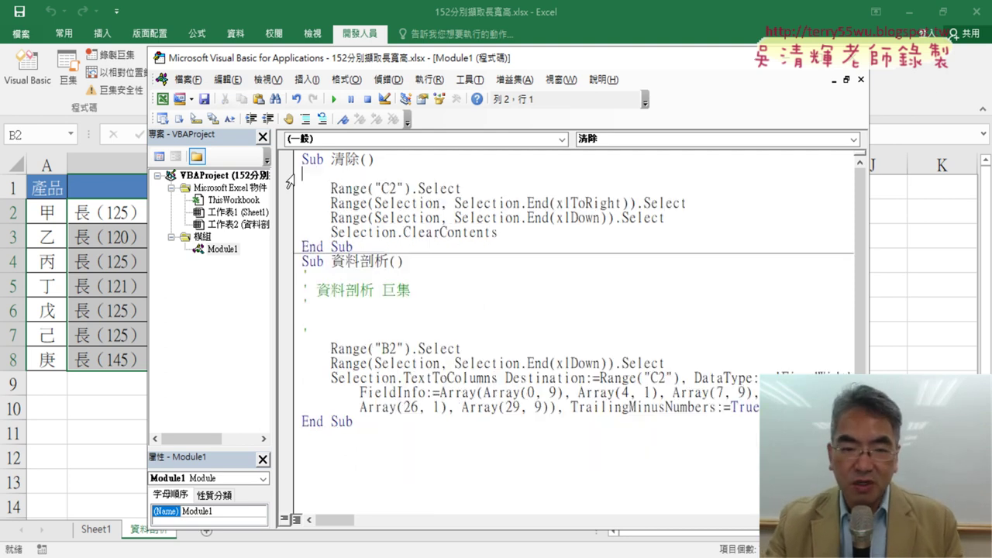
{"action": "key", "text": "Tab"}
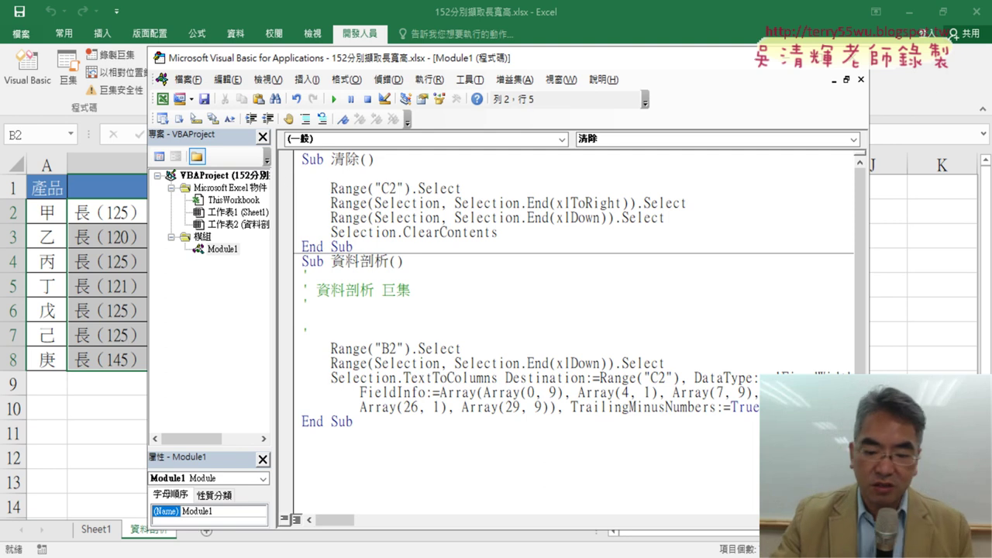
{"action": "type", "text": "'1."}
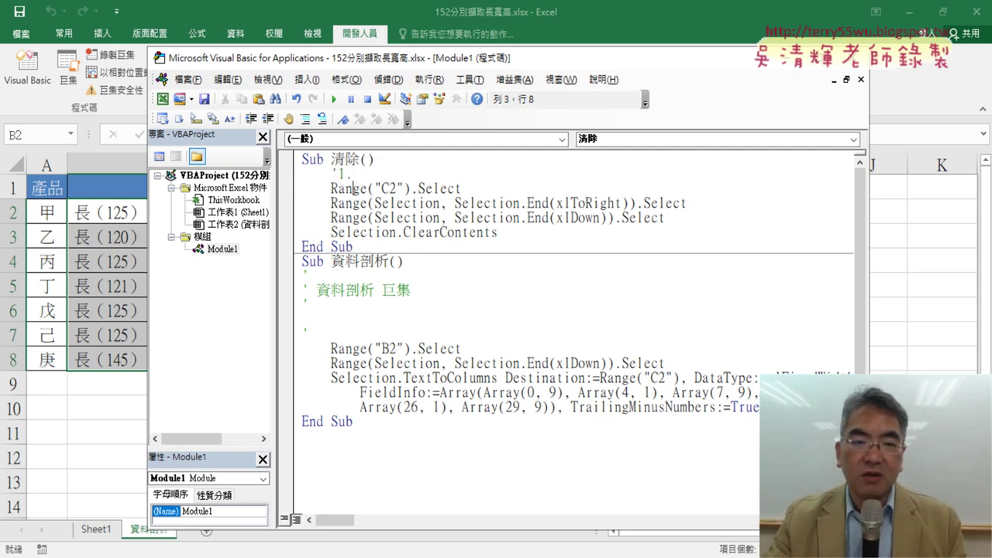
{"action": "key", "text": "Return"}
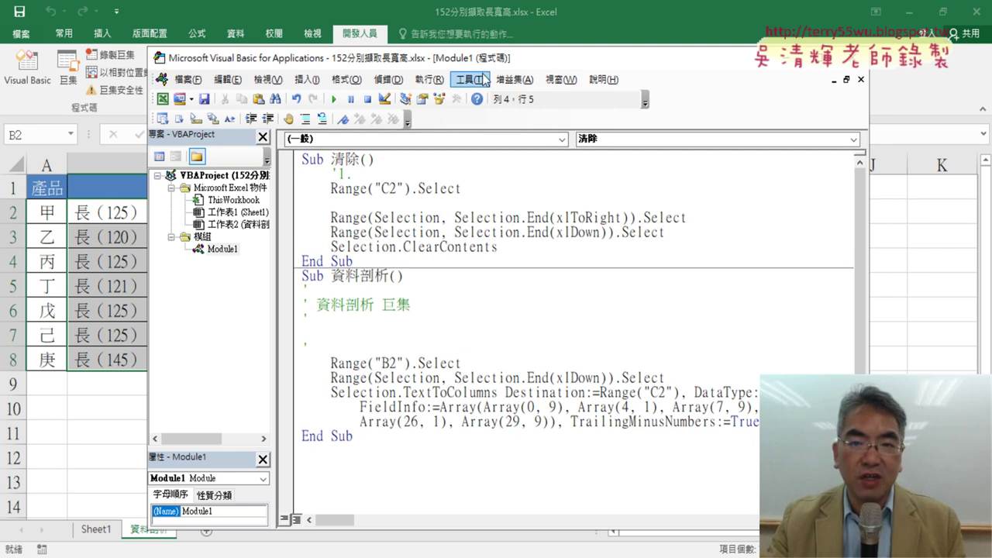
{"action": "left_click_drag", "start_coordinate": [485, 68], "coordinate": [759, 72]}
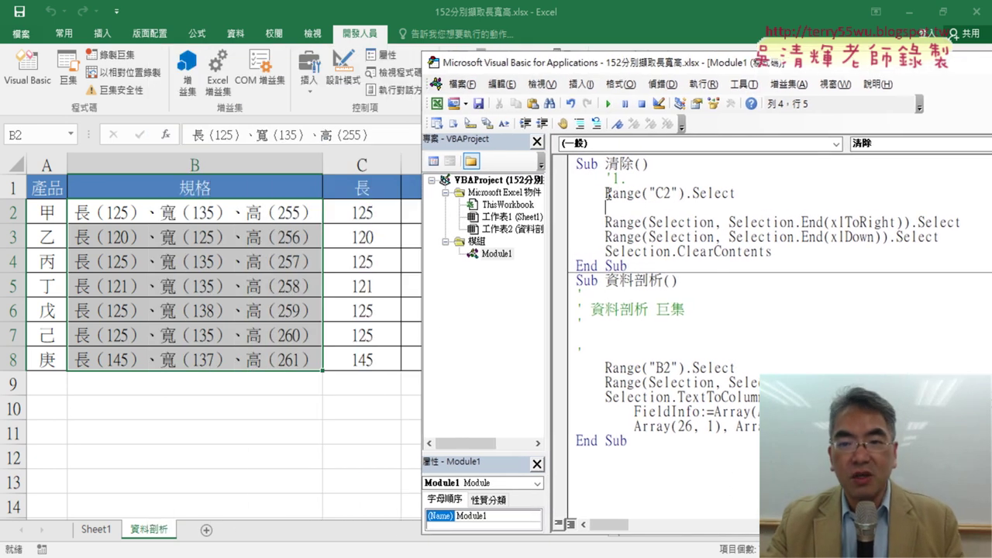
{"action": "left_click_drag", "start_coordinate": [605, 194], "coordinate": [677, 194]}
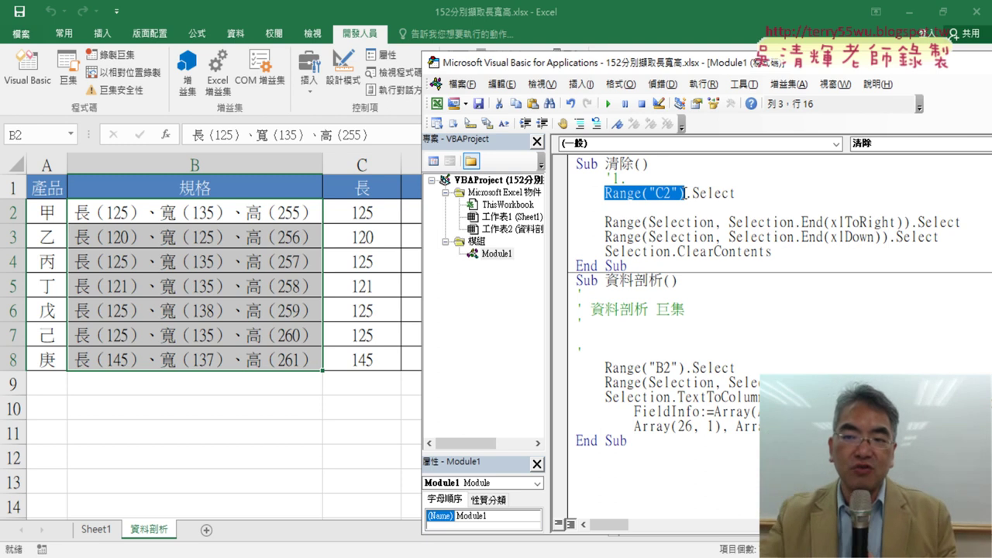
{"action": "left_click", "coordinate": [645, 209]}
{"action": "type", "text": "'2."}
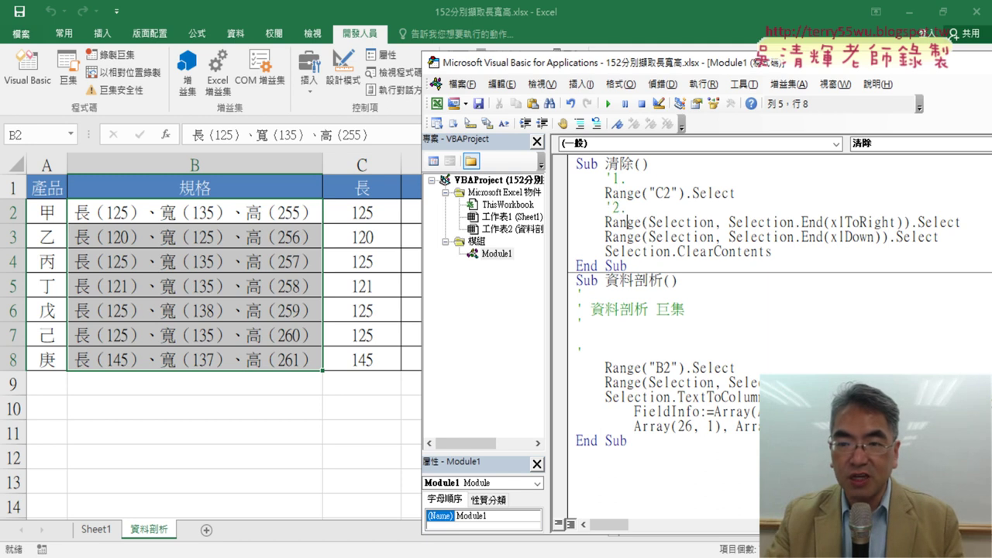
Add comment lines after the xlToRight and xlDown steps and before ClearContents, then run the macro
{"action": "key", "text": "Return"}
{"action": "type", "text": "'3."}
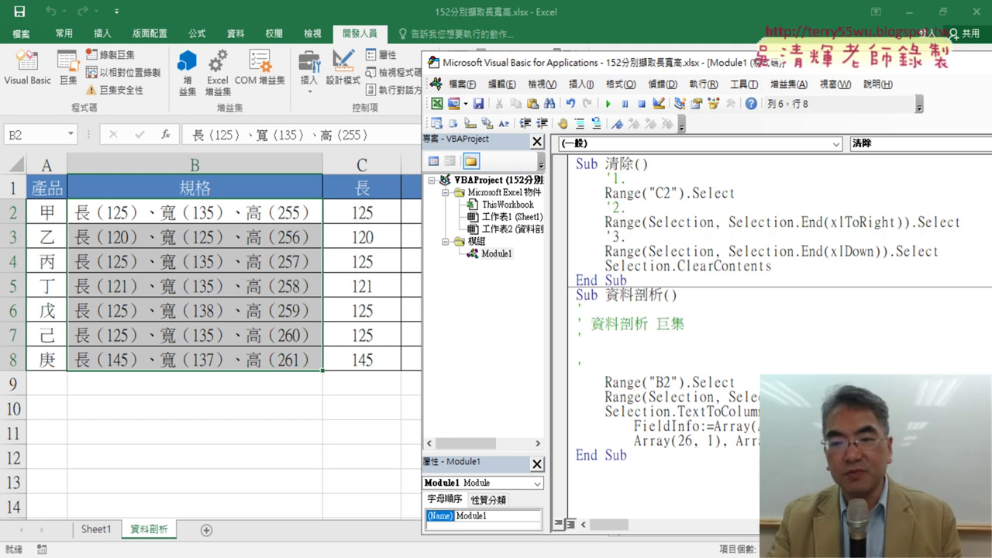
{"action": "key", "text": "Down"}
{"action": "key", "text": "End"}
{"action": "key", "text": "Return"}
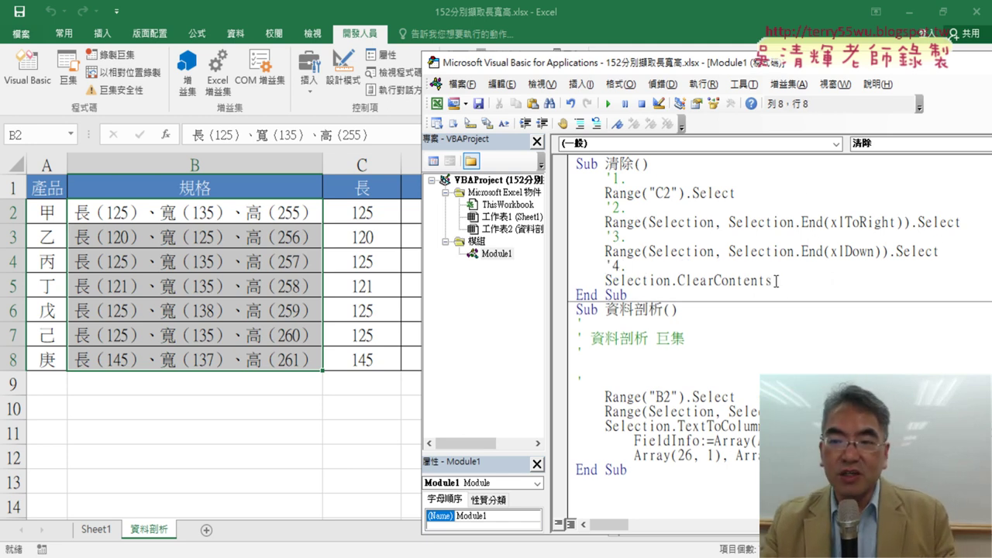
{"action": "left_click_drag", "start_coordinate": [772, 280], "coordinate": [679, 280]}
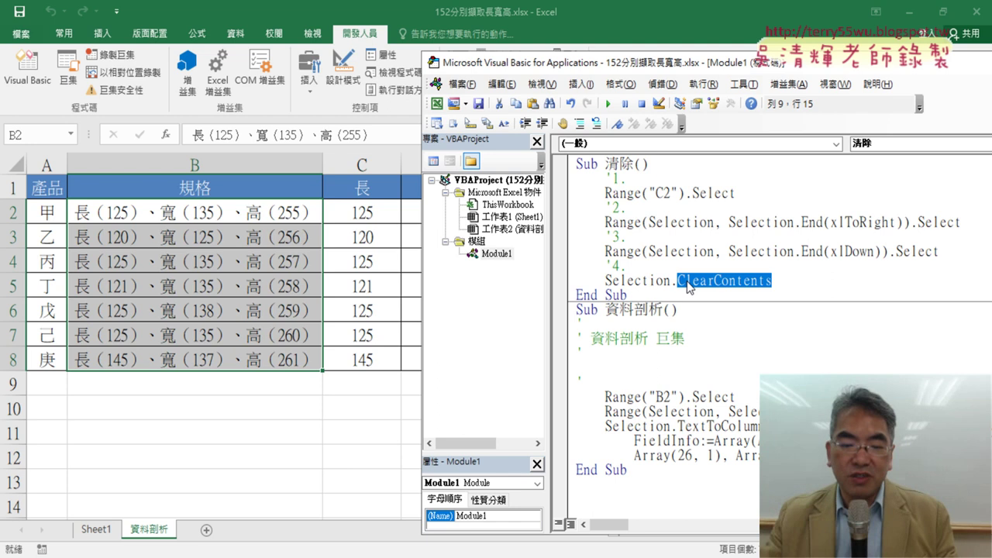
{"action": "key", "text": "F5"}
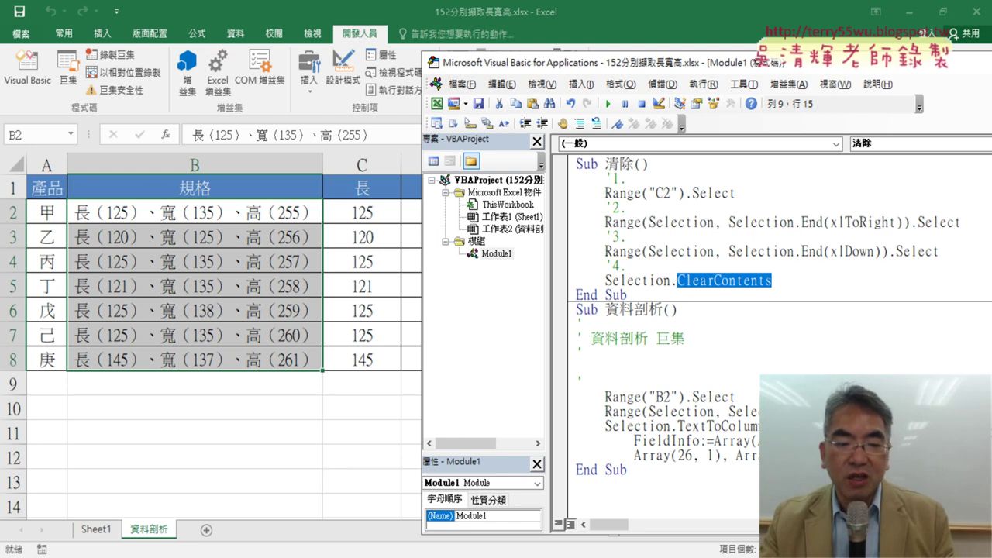
{"action": "key", "text": "alt+Tab"}
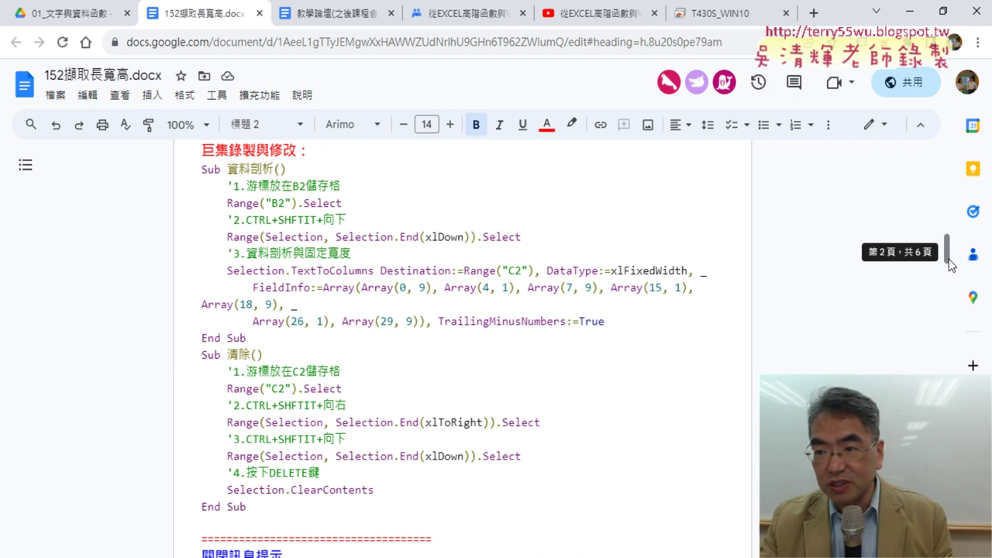
Copy the whole commented 清除 macro, Sub 清除() through End Sub, from the notes
{"action": "scroll", "coordinate": [418, 333], "scroll_direction": "down", "scroll_amount": 2}
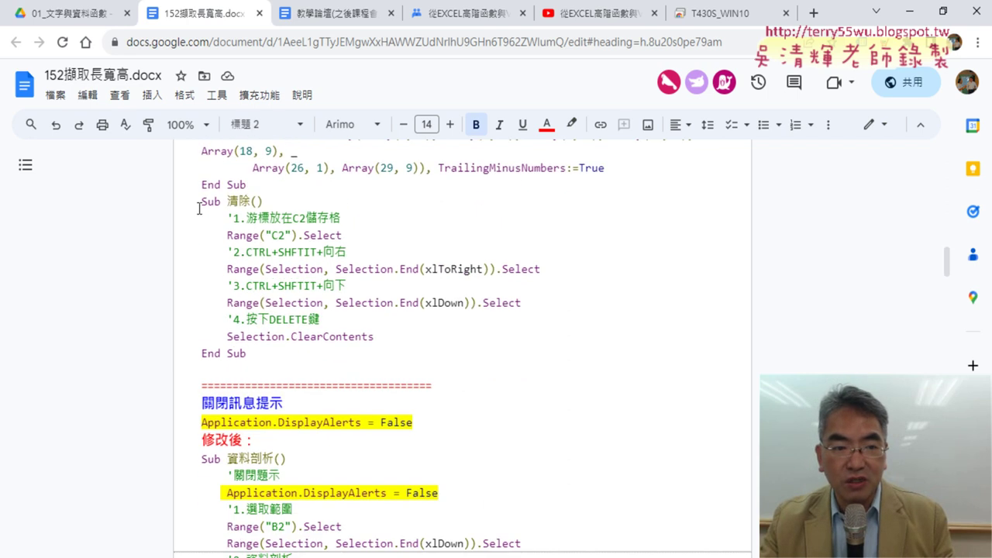
{"action": "left_click_drag", "start_coordinate": [199, 203], "coordinate": [264, 348]}
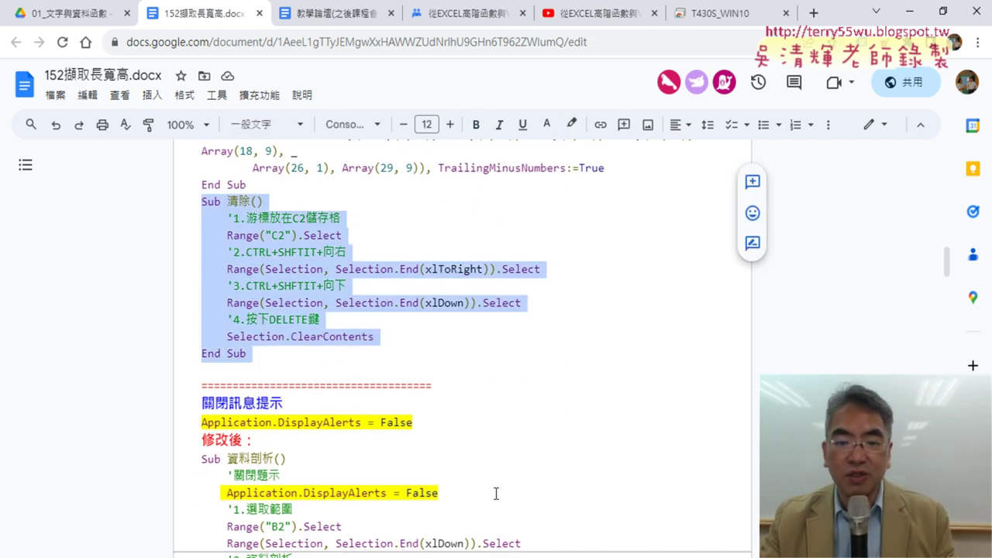
{"action": "key", "text": "alt+Tab"}
Paste the commented 清除 macro over the old body, then select 資料剖析's recorded comment lines
{"action": "left_click_drag", "start_coordinate": [635, 290], "coordinate": [563, 169]}
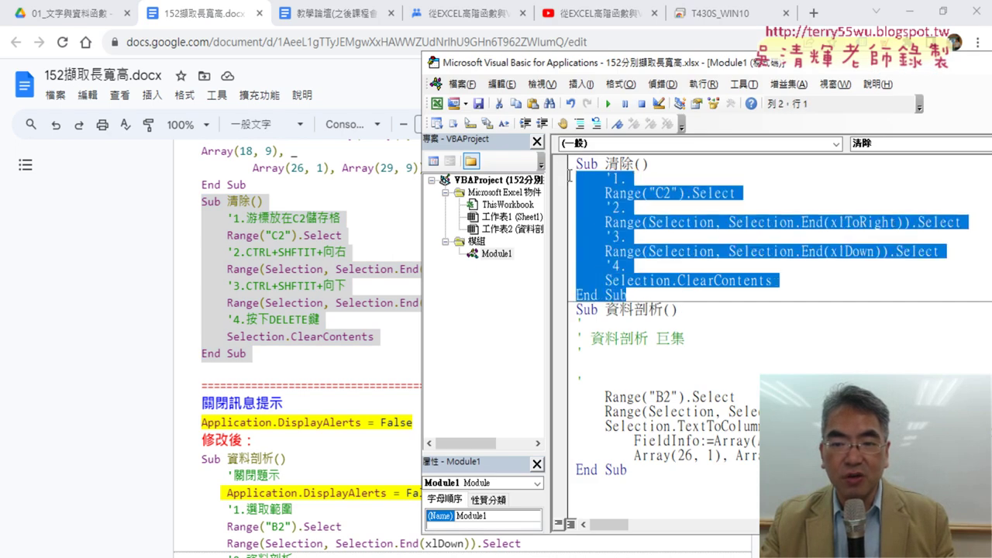
{"action": "key", "text": "ctrl+v"}
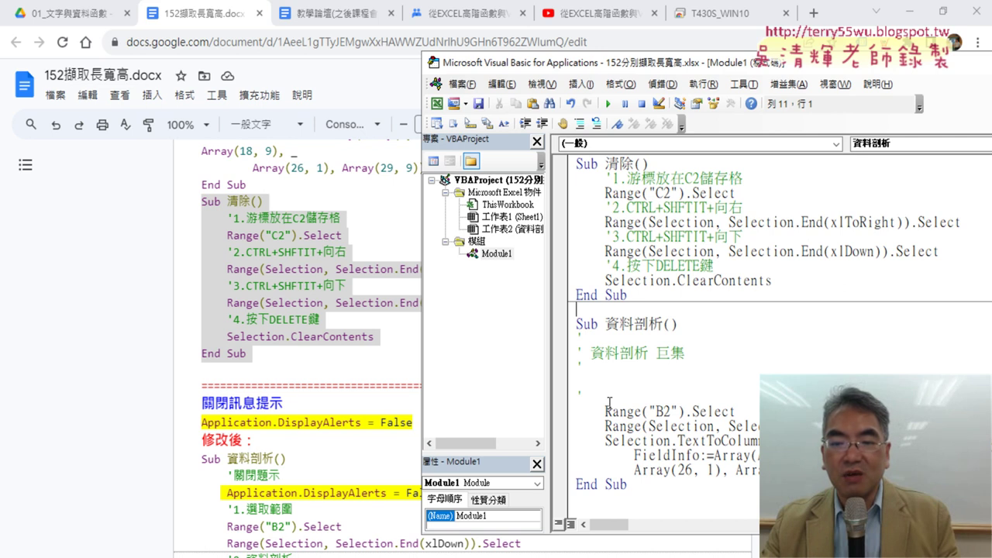
{"action": "left_click_drag", "start_coordinate": [583, 397], "coordinate": [578, 353]}
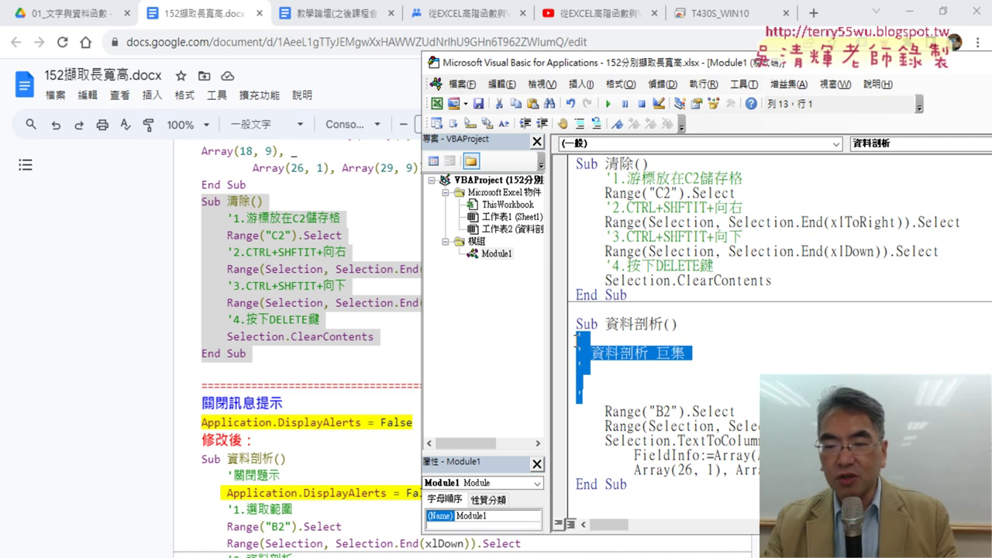
Delete the recorder's comment lines under Sub 資料剖析() and place the editor beside the worksheet
{"action": "key", "text": "Delete"}
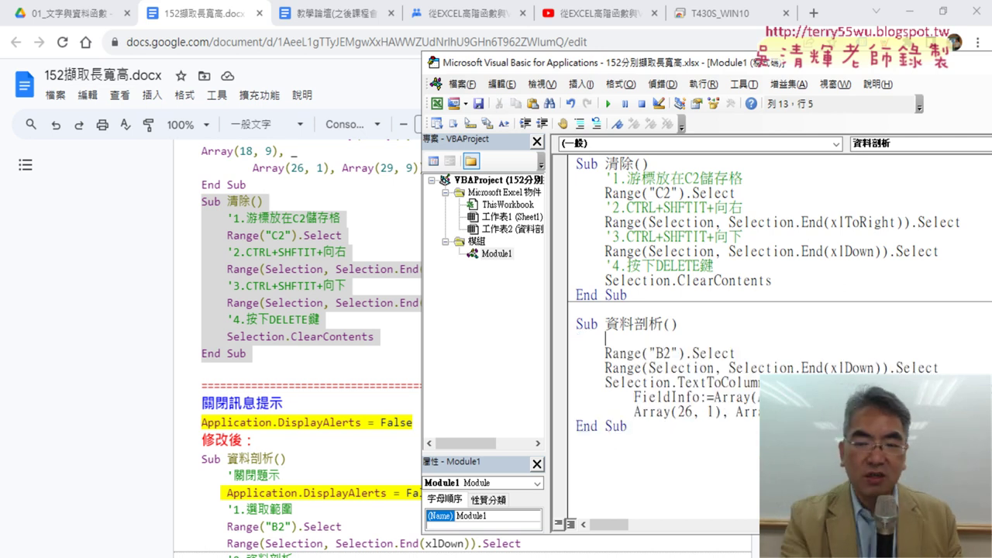
{"action": "type", "text": "ㄘ"}
{"action": "type", "text": "'1."}
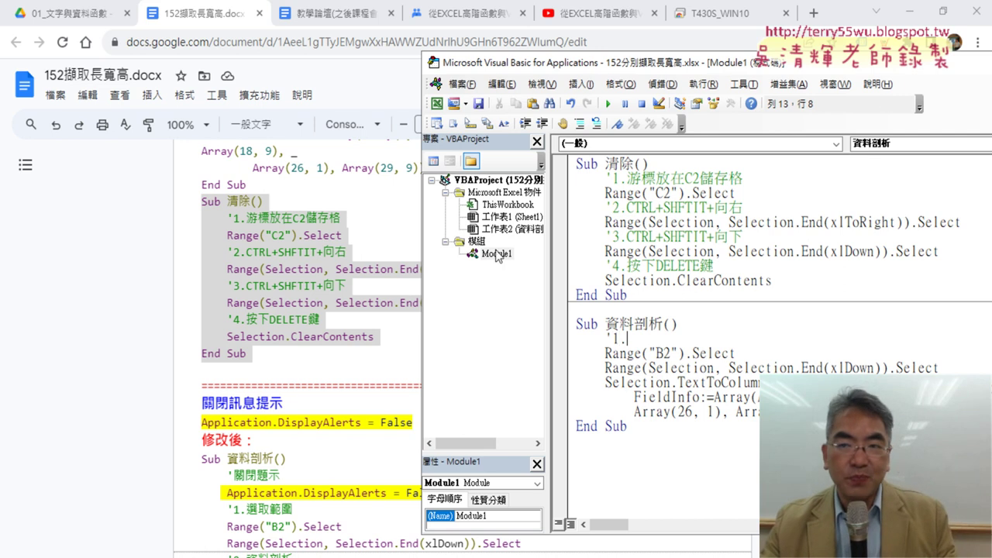
{"action": "left_click", "coordinate": [915, 17]}
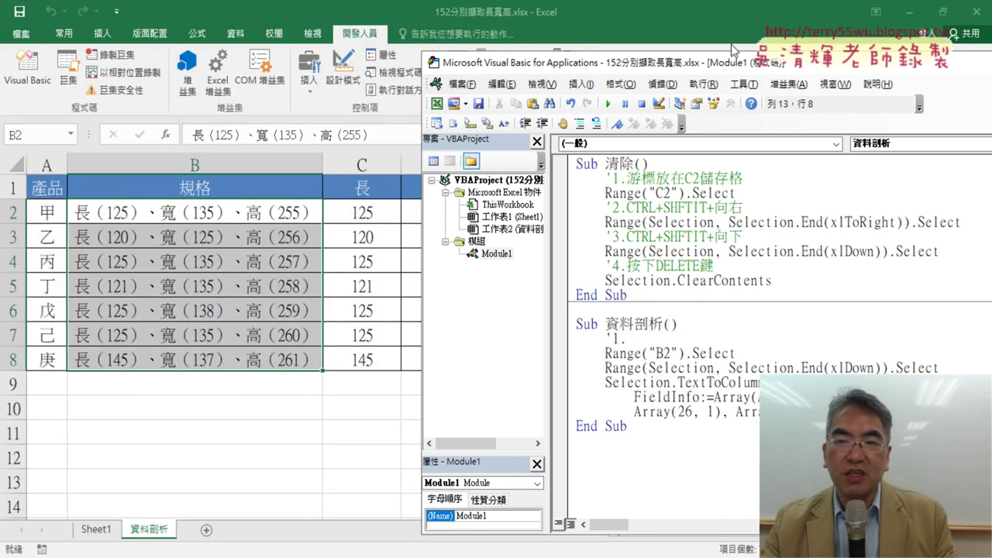
{"action": "left_click_drag", "start_coordinate": [667, 65], "coordinate": [402, 62]}
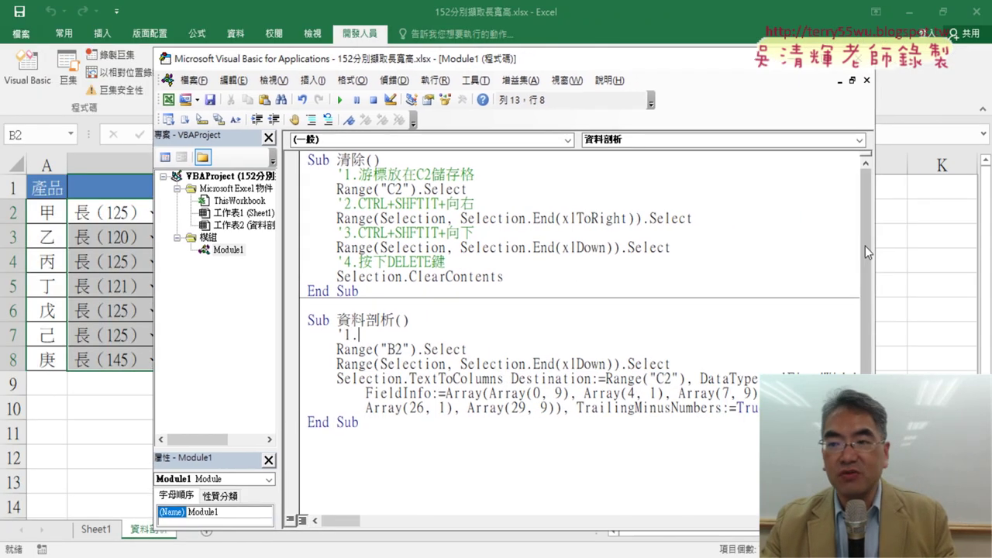
{"action": "left_click_drag", "start_coordinate": [879, 246], "coordinate": [728, 246]}
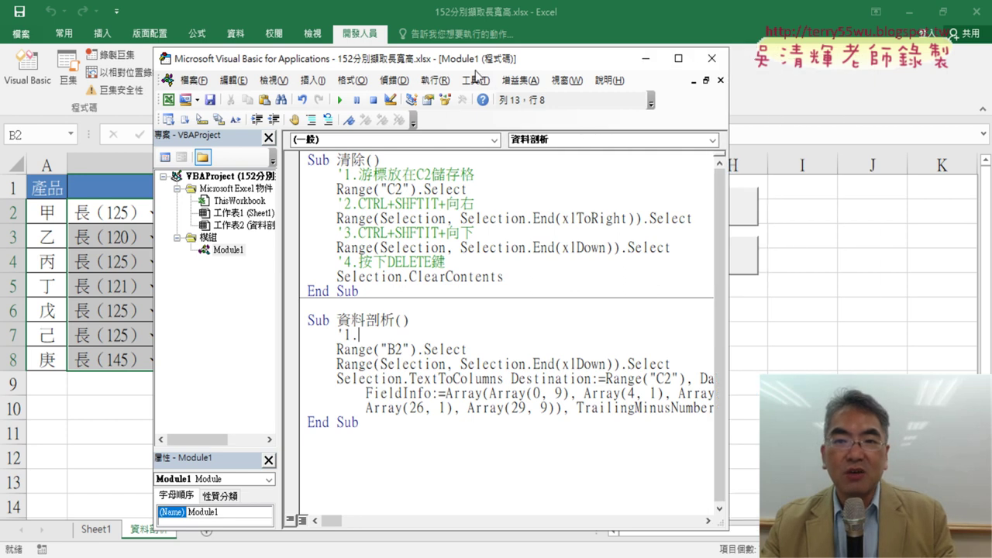
{"action": "mouse_move", "coordinate": [435, 63]}
{"action": "left_mouse_down"}
{"action": "mouse_move", "coordinate": [695, 67]}
{"action": "mouse_move", "coordinate": [688, 58]}
{"action": "left_mouse_up"}
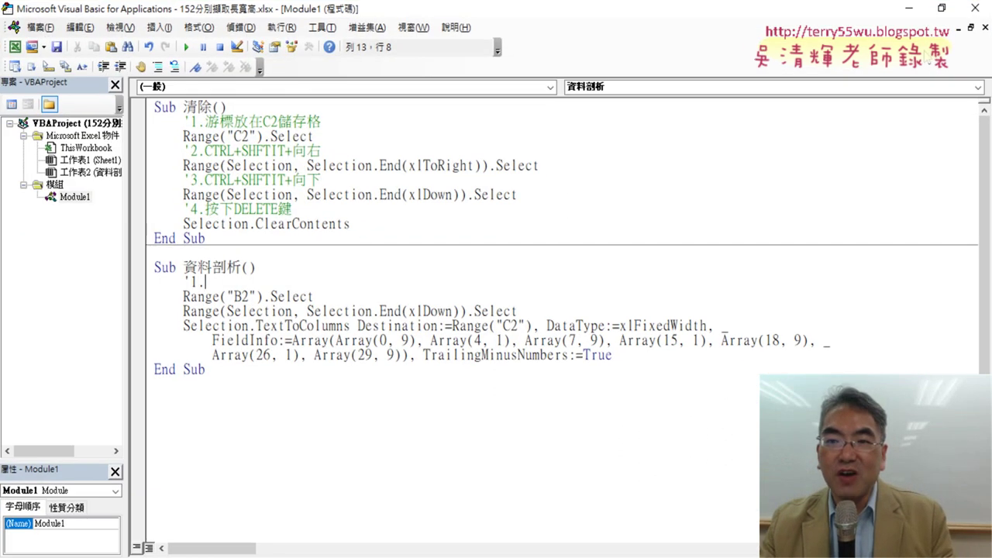
{"action": "left_click", "coordinate": [939, 54]}
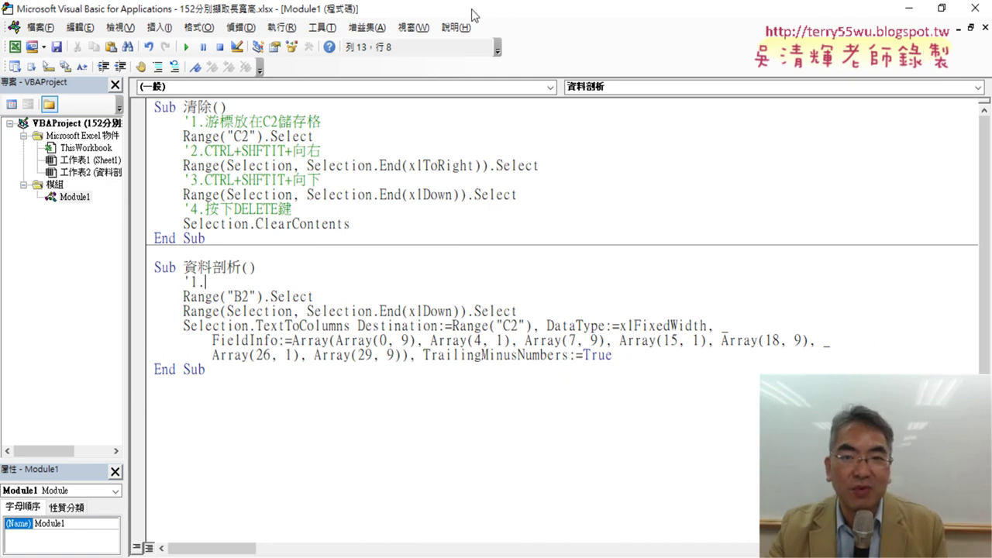
{"action": "left_click_drag", "start_coordinate": [478, 14], "coordinate": [654, 44]}
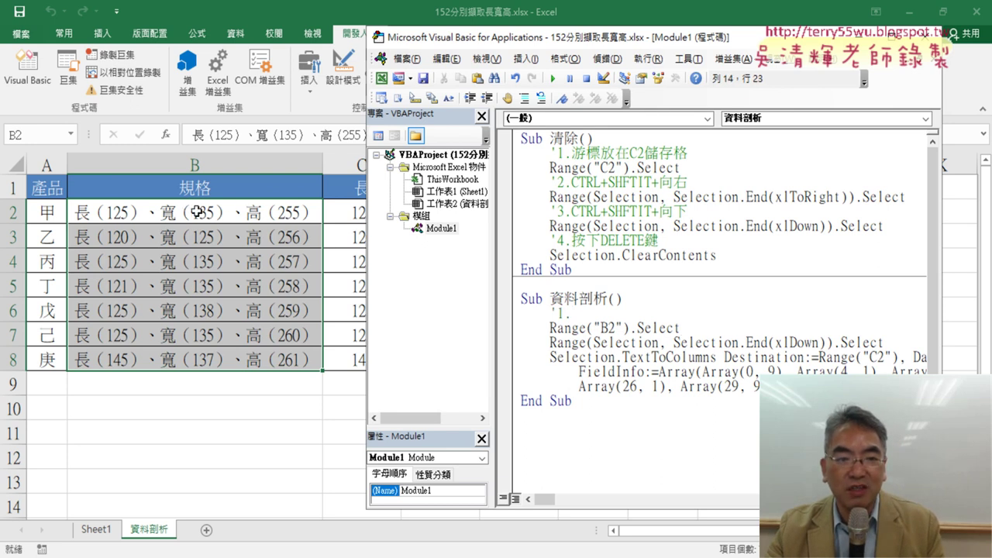
Add a comment line after the B2 selection and a '3. line below the xlDown range line
{"action": "key", "text": "Return"}
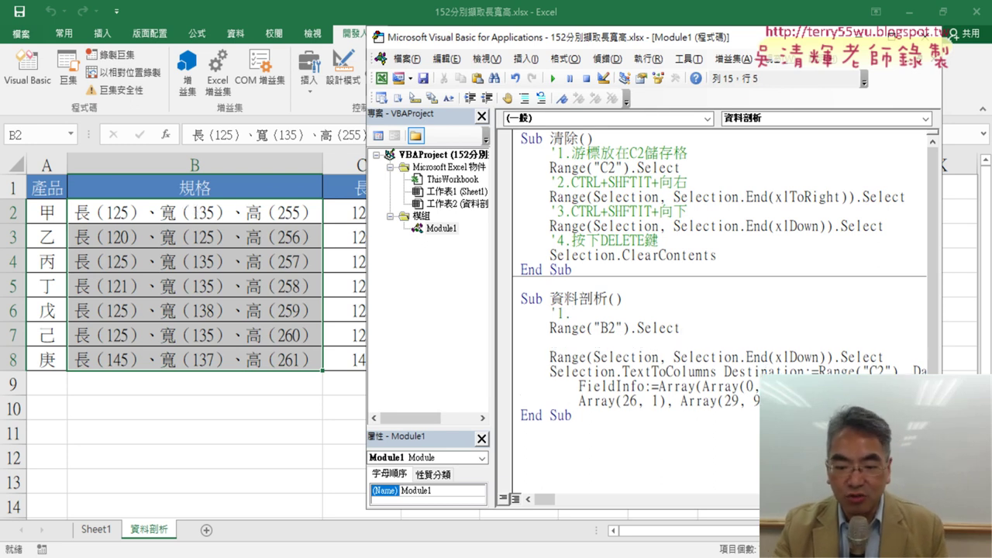
{"action": "type", "text": "'2."}
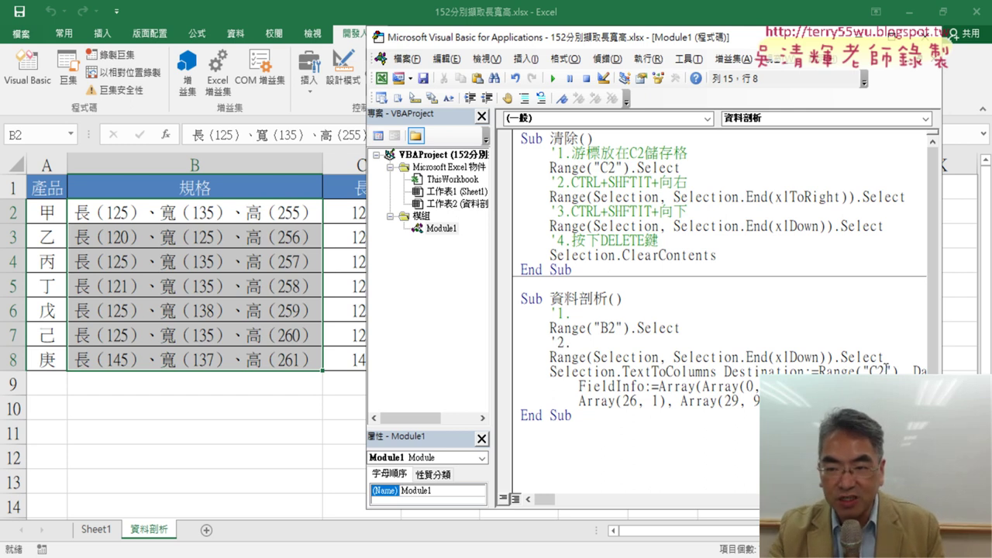
{"action": "left_click_drag", "start_coordinate": [885, 358], "coordinate": [549, 356]}
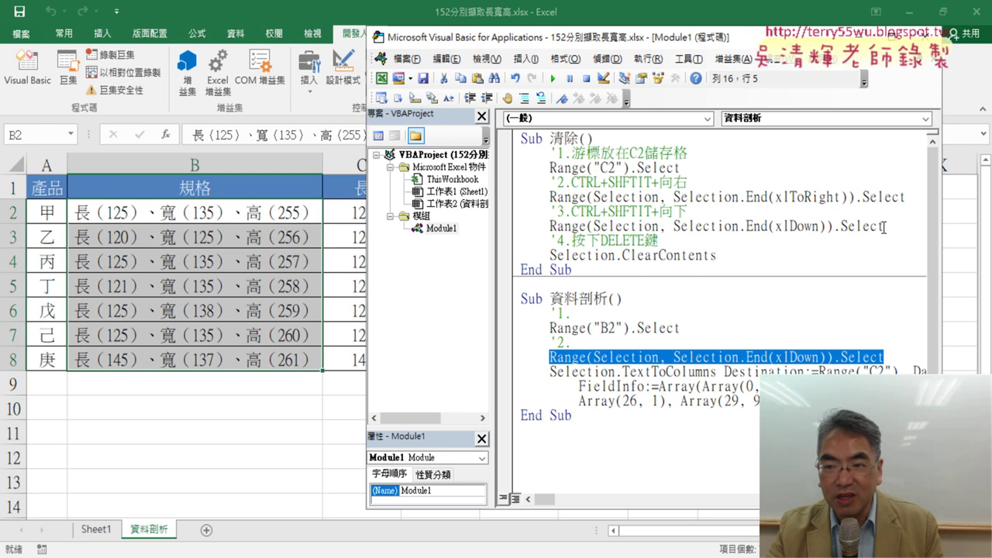
{"action": "left_click_drag", "start_coordinate": [884, 226], "coordinate": [551, 225]}
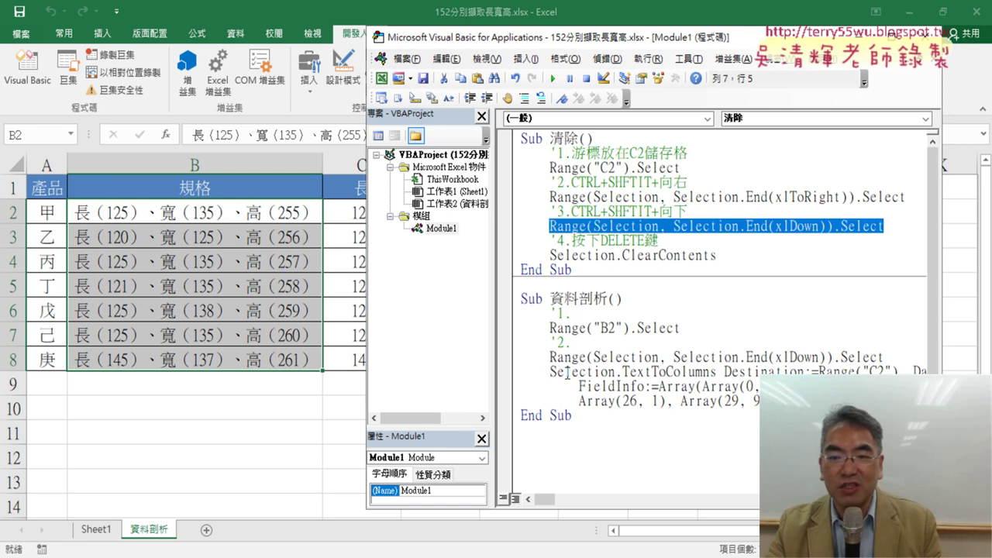
{"action": "left_click_drag", "start_coordinate": [552, 357], "coordinate": [886, 358]}
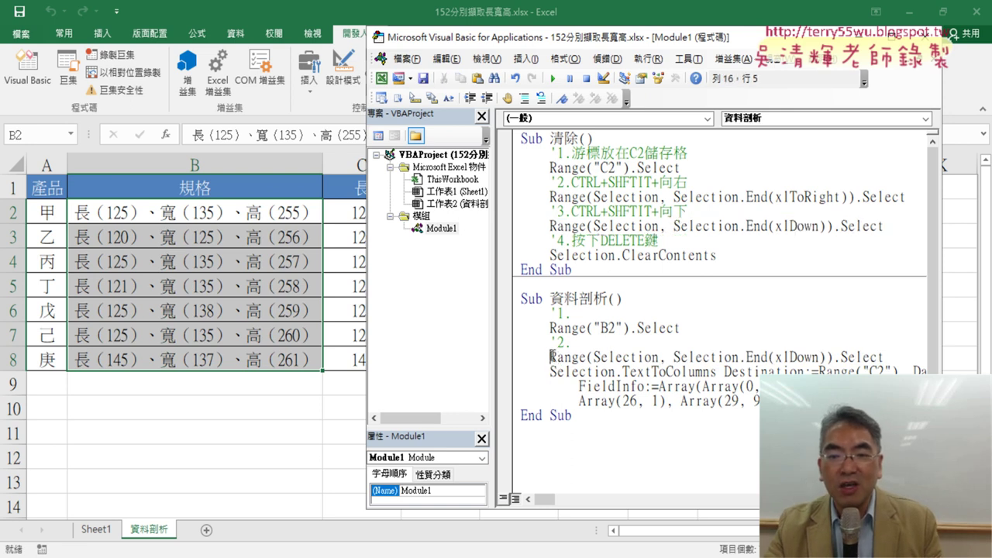
{"action": "left_click", "coordinate": [886, 358]}
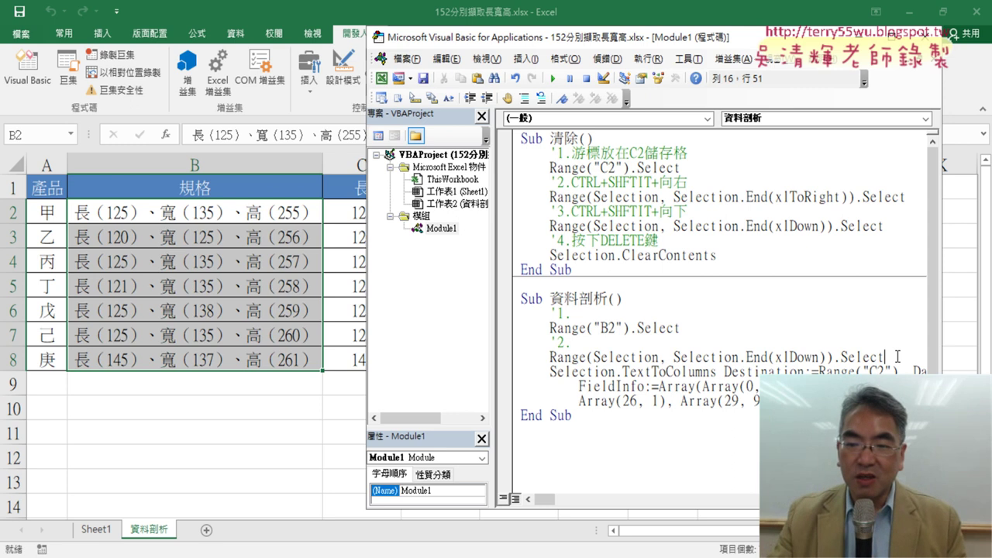
{"action": "key", "text": "Return"}
{"action": "type", "text": "'"}
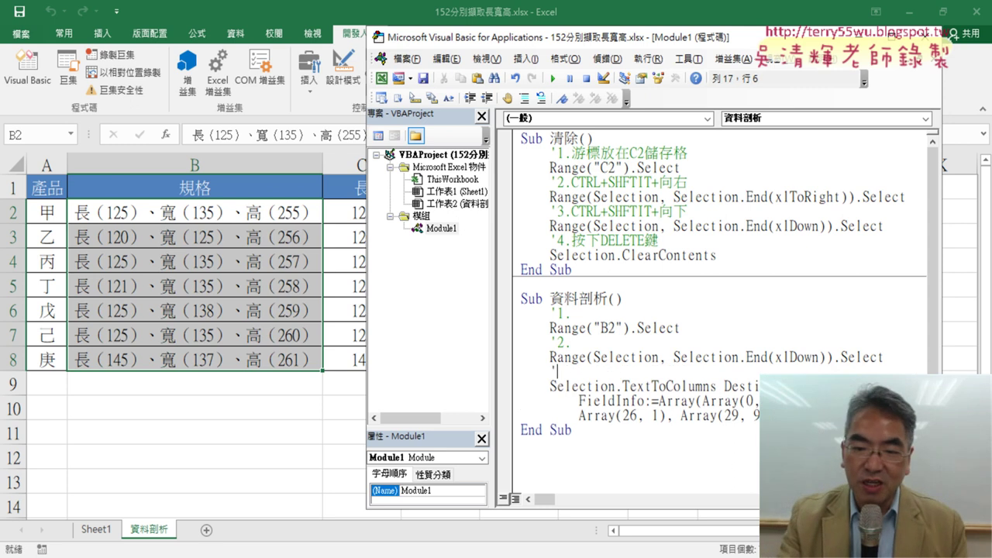
{"action": "type", "text": "3."}
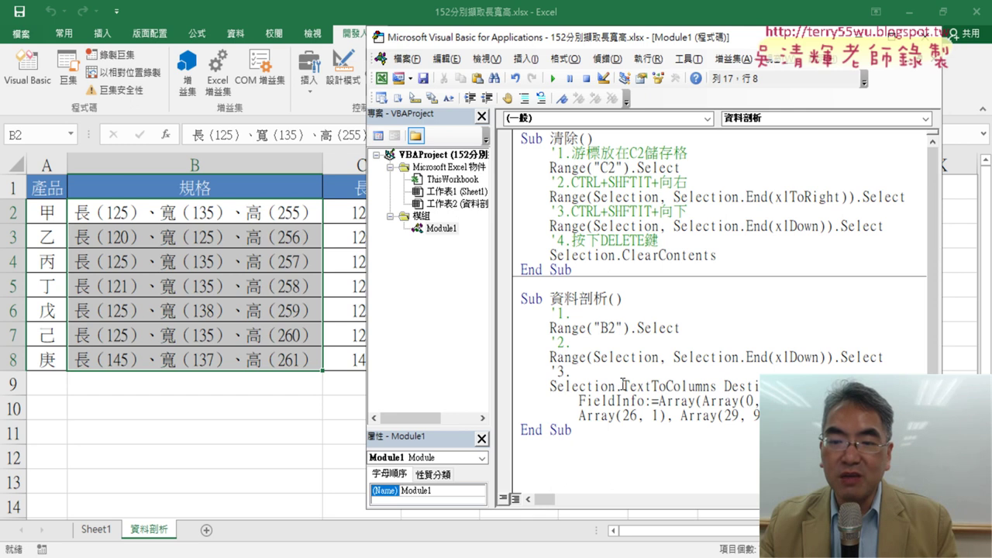
Review the TextToColumns line and its FieldInfo Array(0, 9) column settings
{"action": "left_click_drag", "start_coordinate": [622, 386], "coordinate": [716, 386]}
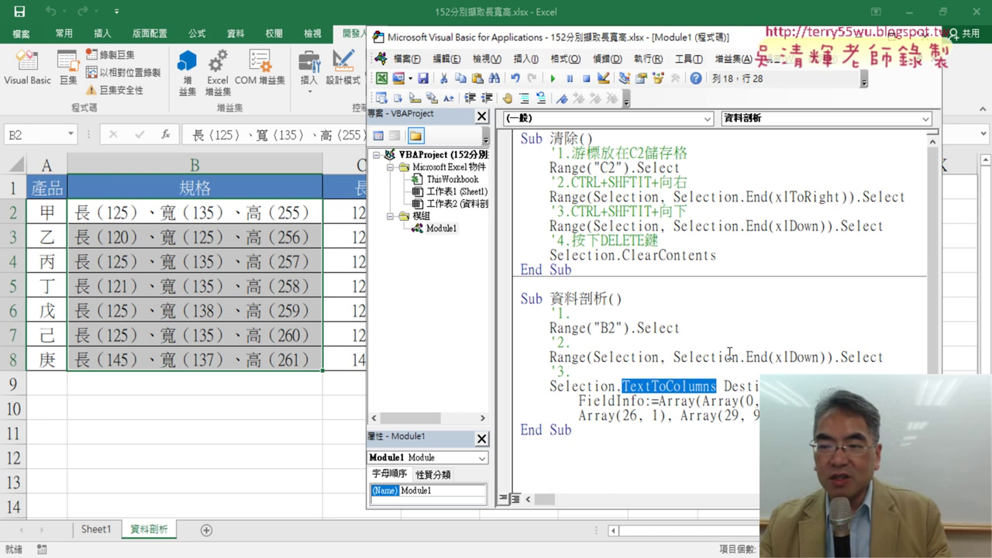
{"action": "left_click", "coordinate": [723, 386]}
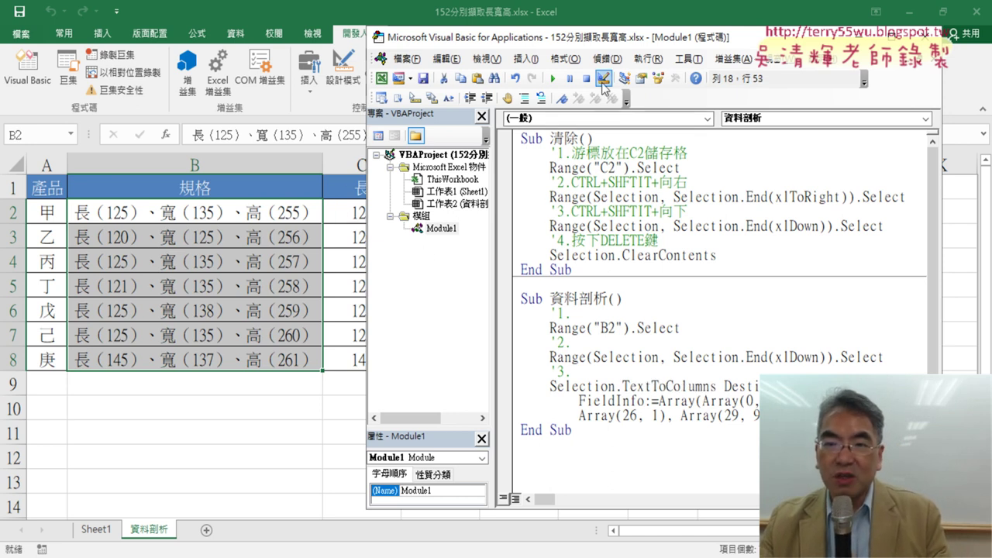
{"action": "left_click_drag", "start_coordinate": [603, 44], "coordinate": [440, 41]}
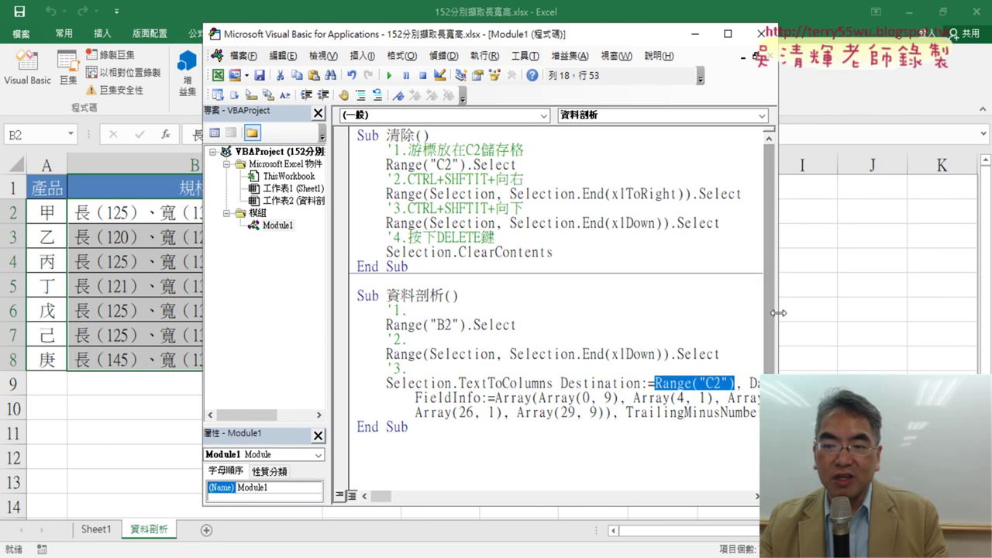
{"action": "left_click_drag", "start_coordinate": [777, 314], "coordinate": [927, 314]}
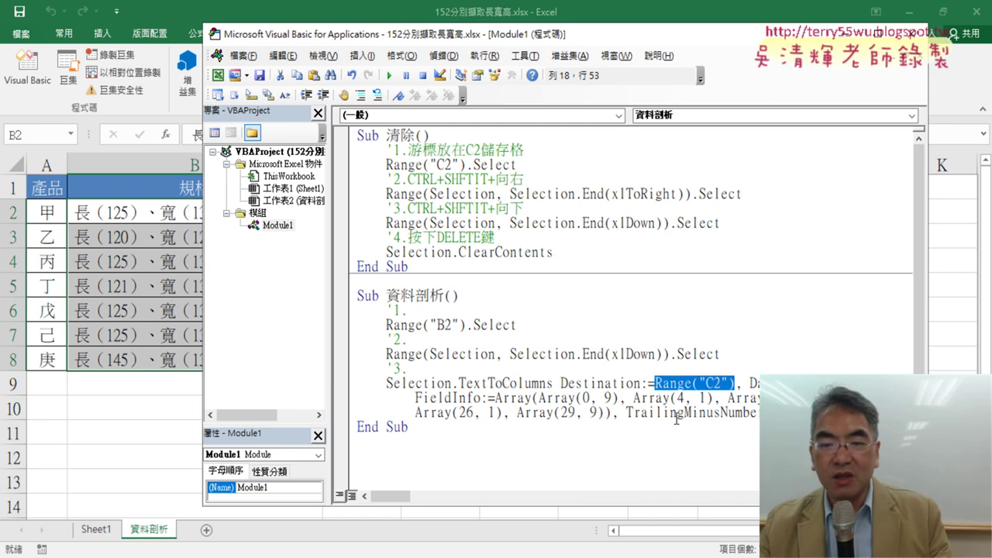
{"action": "double_click", "coordinate": [609, 397]}
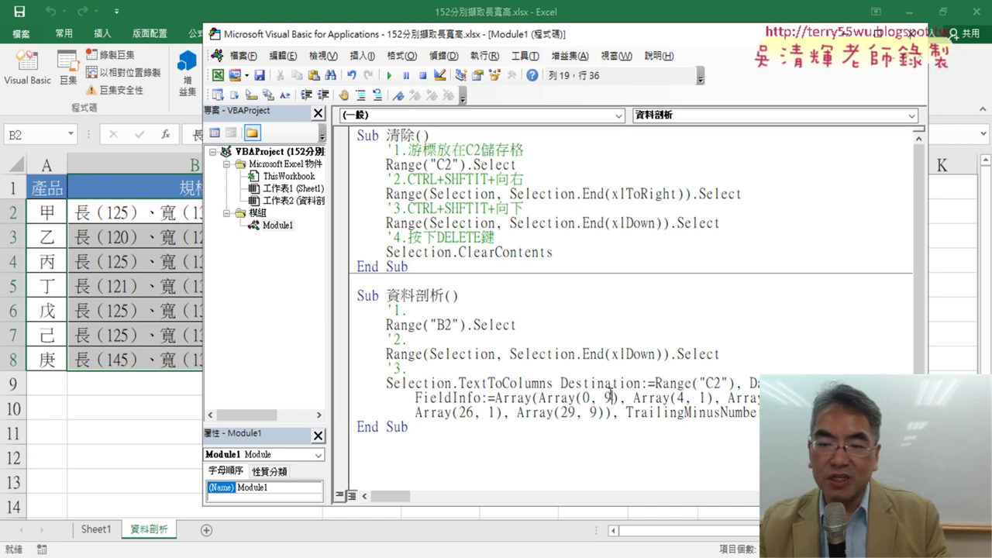
{"action": "double_click", "coordinate": [586, 397]}
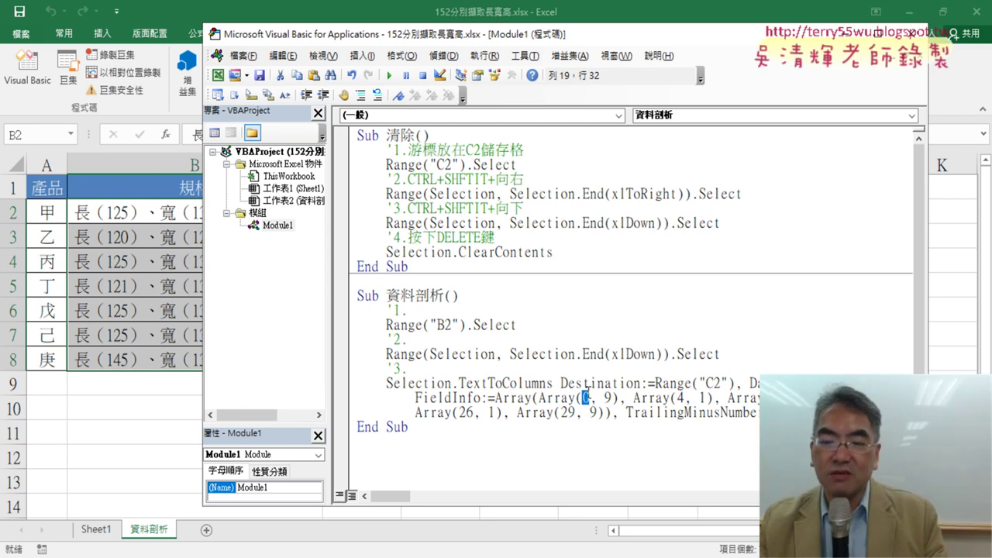
{"action": "left_click_drag", "start_coordinate": [603, 397], "coordinate": [613, 396]}
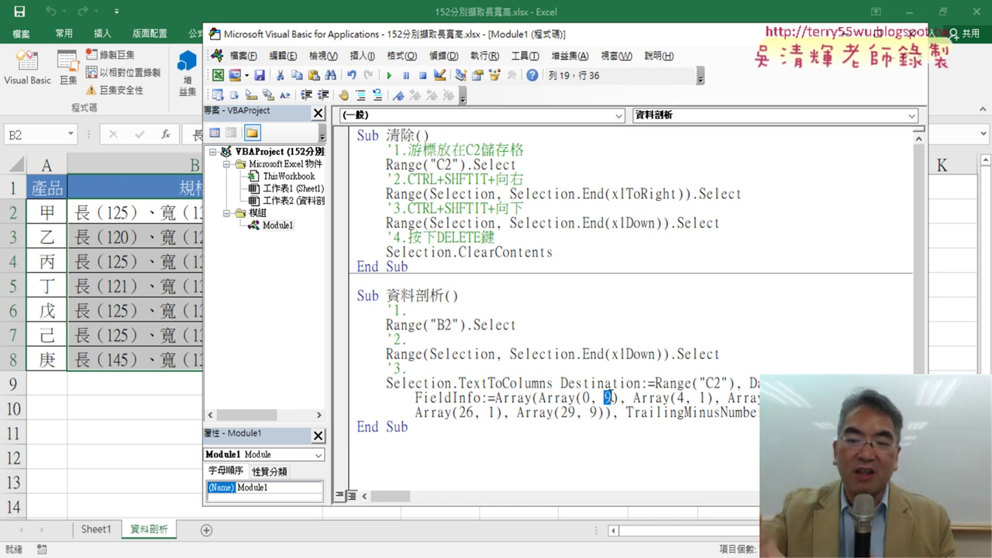
{"action": "double_click", "coordinate": [701, 398]}
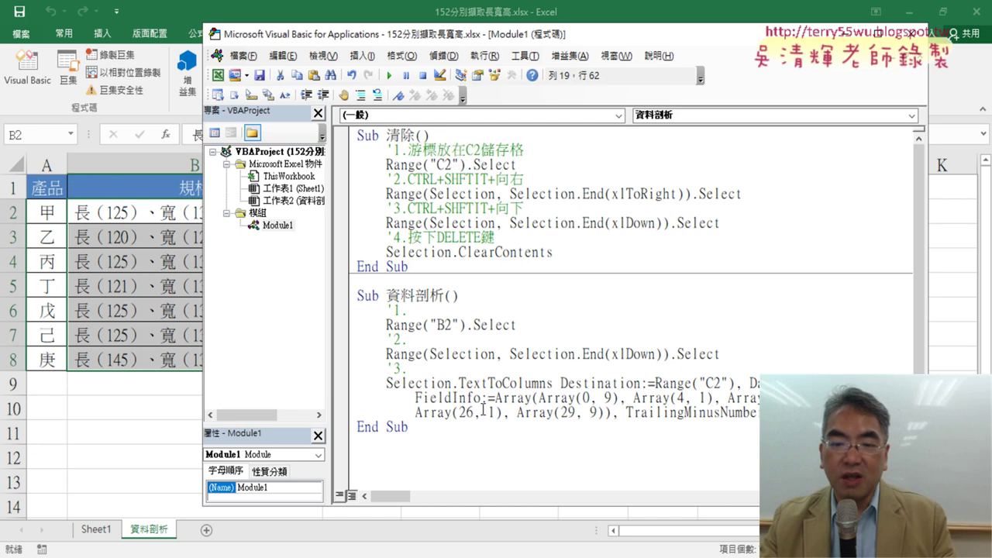
{"action": "left_click_drag", "start_coordinate": [546, 41], "coordinate": [738, 68]}
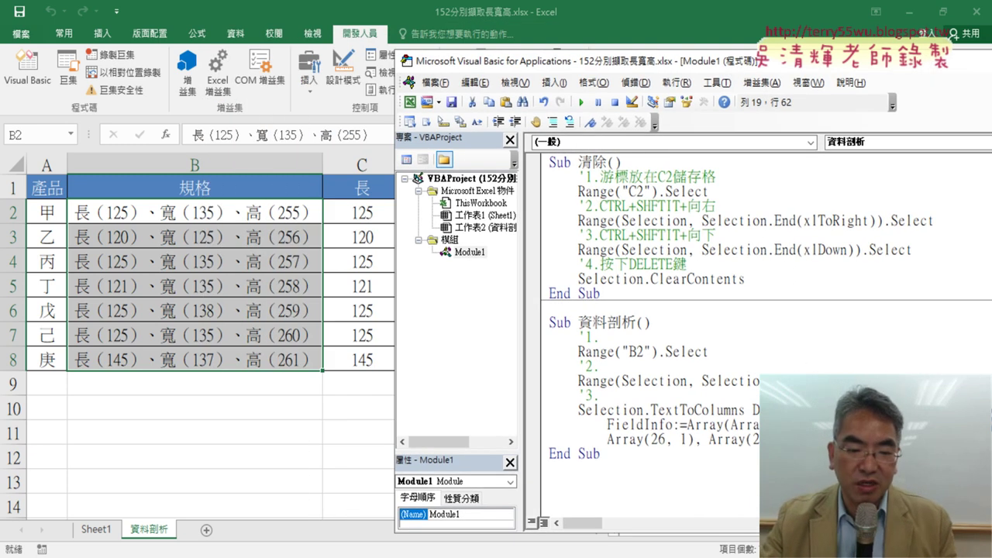
In the Google Docs notes, select the whole commented Sub 資料剖析 block
{"action": "mouse_move", "coordinate": [294, 552]}
{"action": "left_click", "coordinate": [287, 503]}
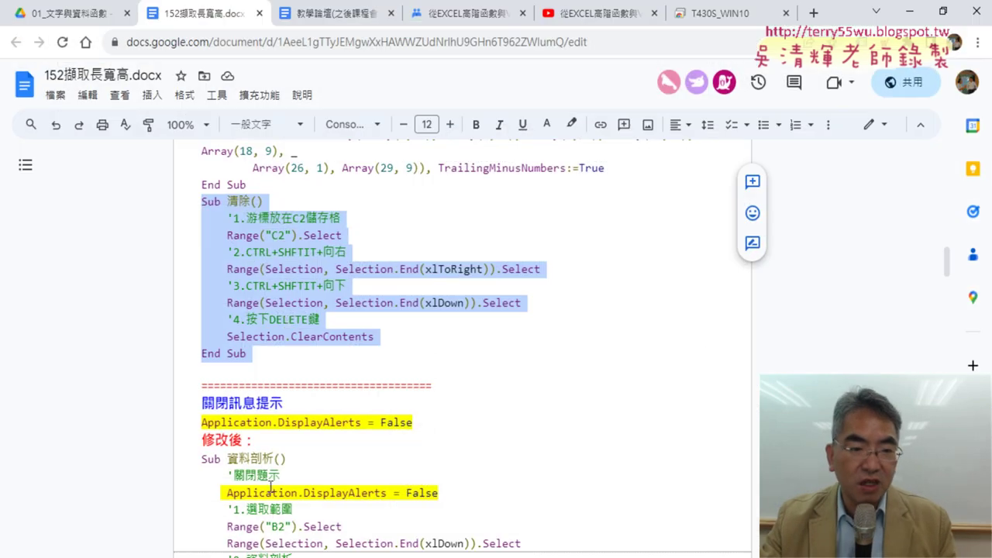
{"action": "scroll", "coordinate": [288, 310], "scroll_direction": "up", "scroll_amount": 1}
{"action": "scroll", "coordinate": [287, 341], "scroll_direction": "up", "scroll_amount": 1}
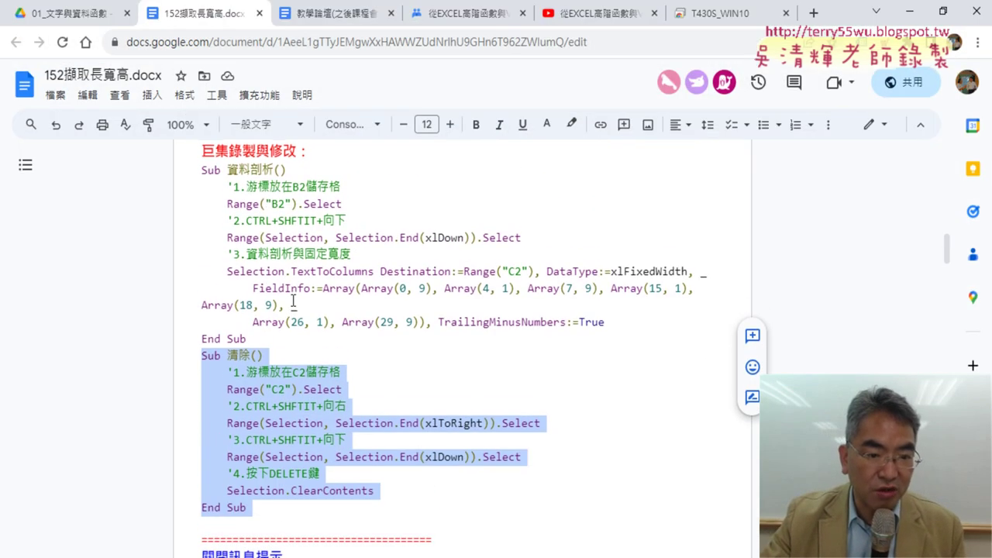
{"action": "scroll", "coordinate": [283, 379], "scroll_direction": "up", "scroll_amount": 1}
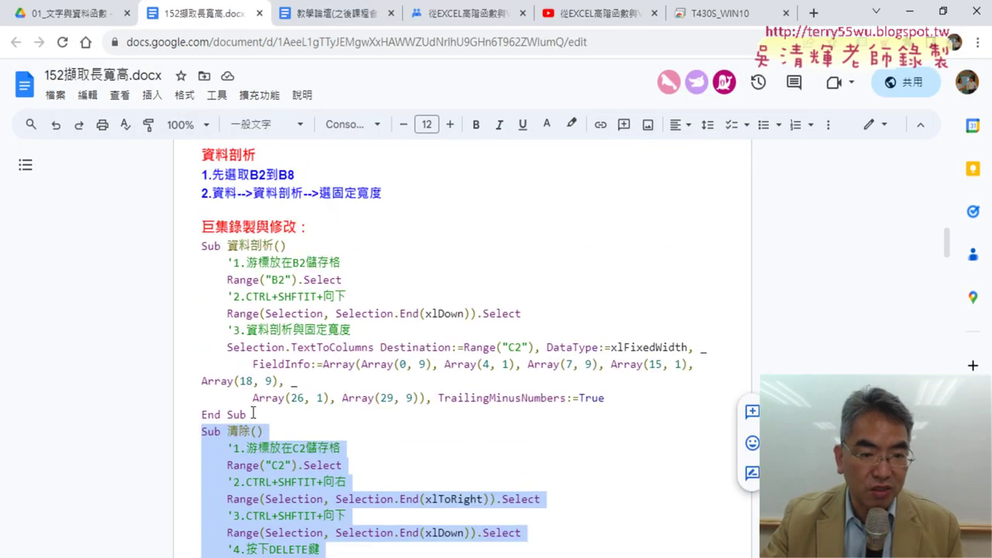
{"action": "left_click_drag", "start_coordinate": [251, 415], "coordinate": [196, 252]}
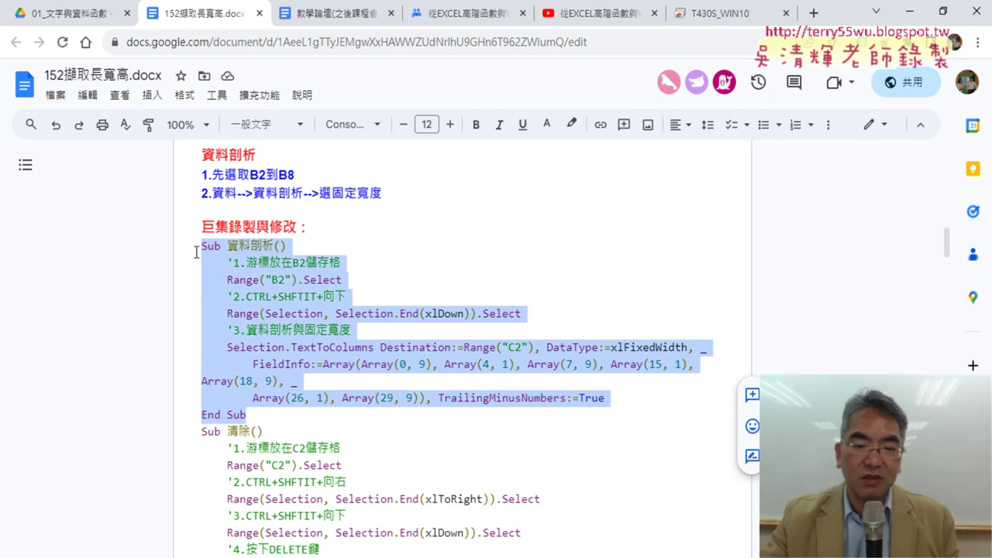
{"action": "key", "text": "alt+Tab"}
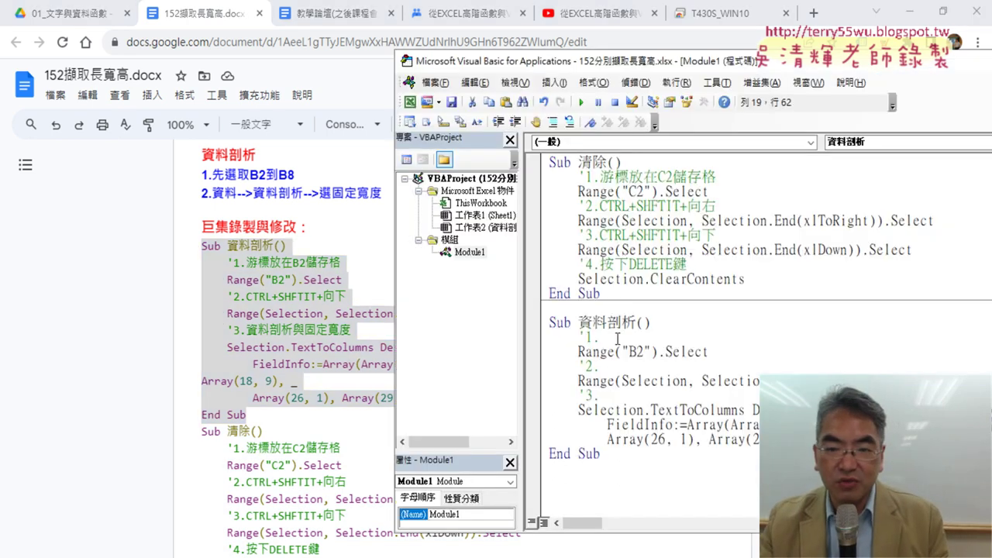
Paste the commented version over Sub 資料剖析's body and arrange the editor beside the workbook
{"action": "left_click_drag", "start_coordinate": [601, 454], "coordinate": [545, 331]}
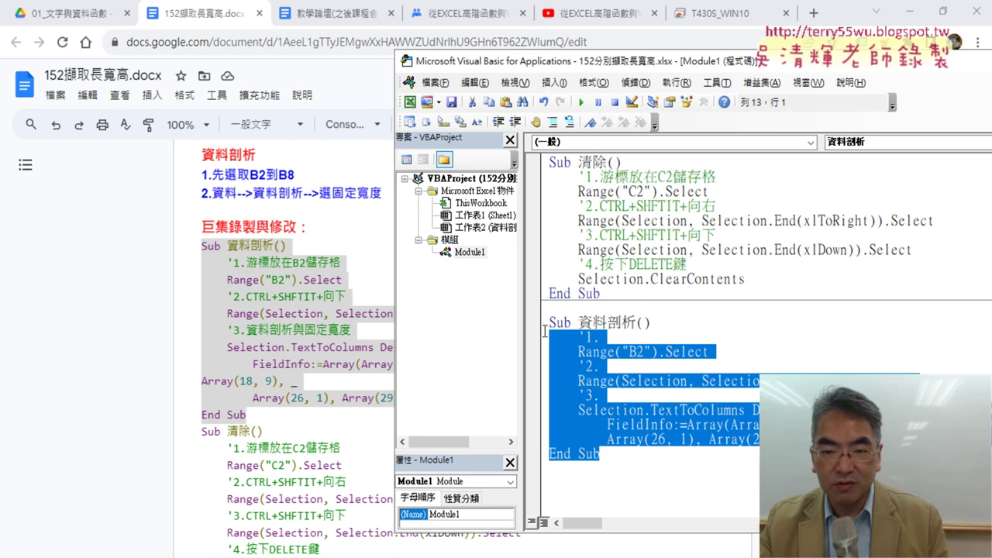
{"action": "key", "text": "Right"}
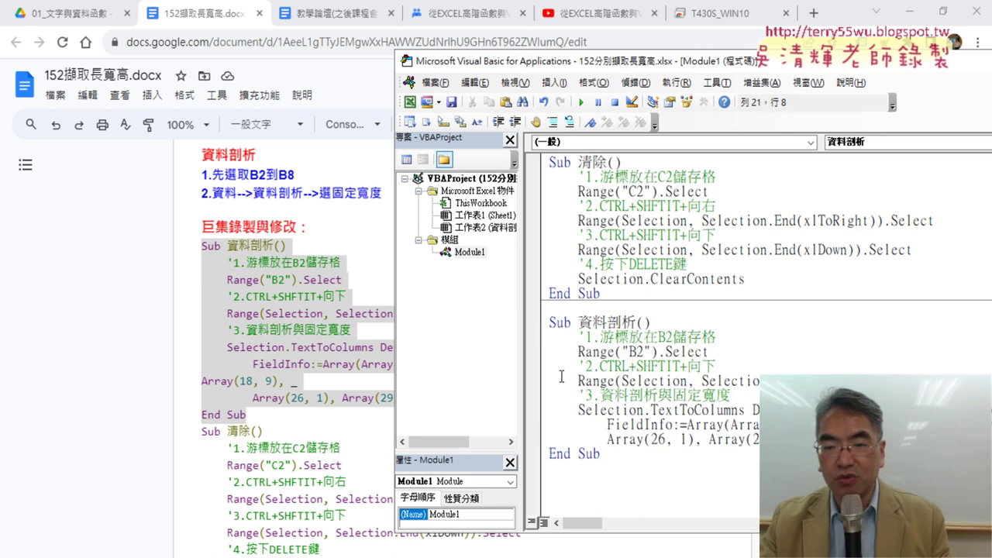
{"action": "left_click_drag", "start_coordinate": [522, 341], "coordinate": [461, 341]}
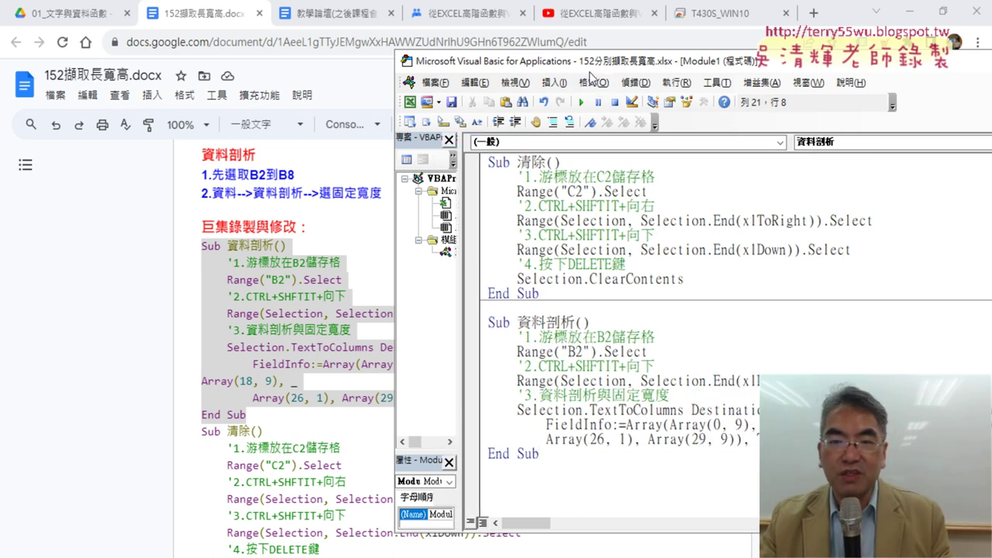
{"action": "left_click_drag", "start_coordinate": [590, 62], "coordinate": [372, 56]}
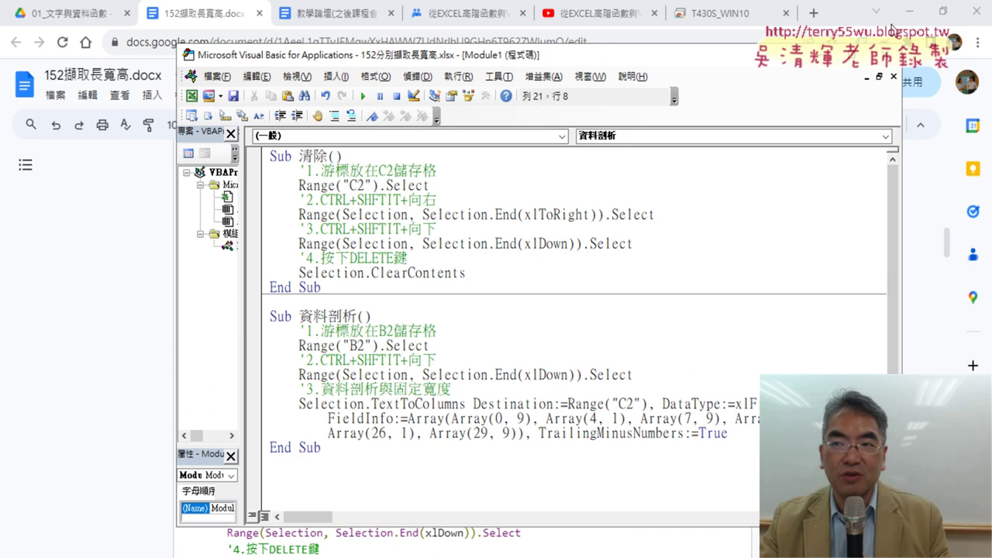
{"action": "left_click", "coordinate": [908, 12]}
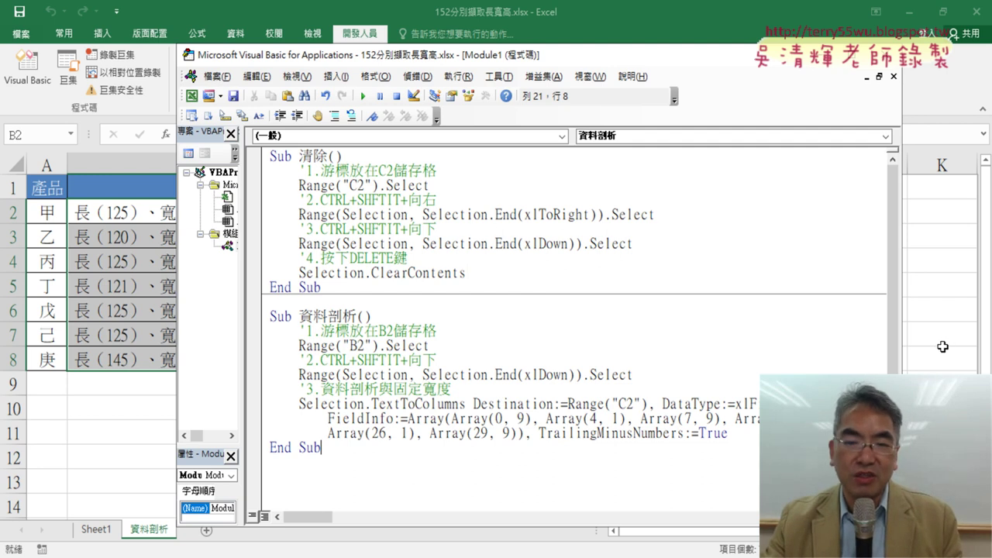
Empty columns C–E with the 清除 button, then run 資料剖析 until the replace-data prompt appears
{"action": "left_click", "coordinate": [943, 346]}
{"action": "left_click", "coordinate": [698, 272]}
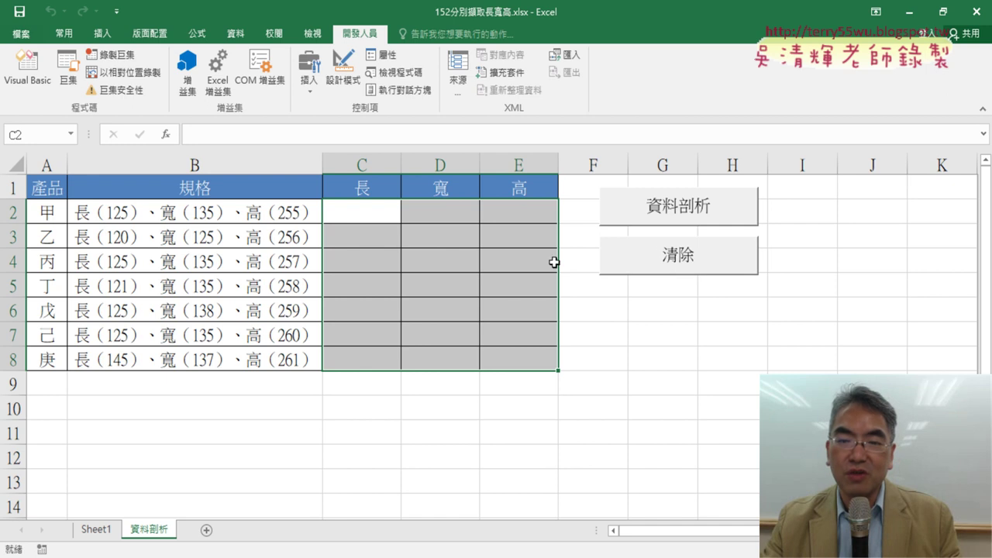
{"action": "left_click", "coordinate": [671, 209]}
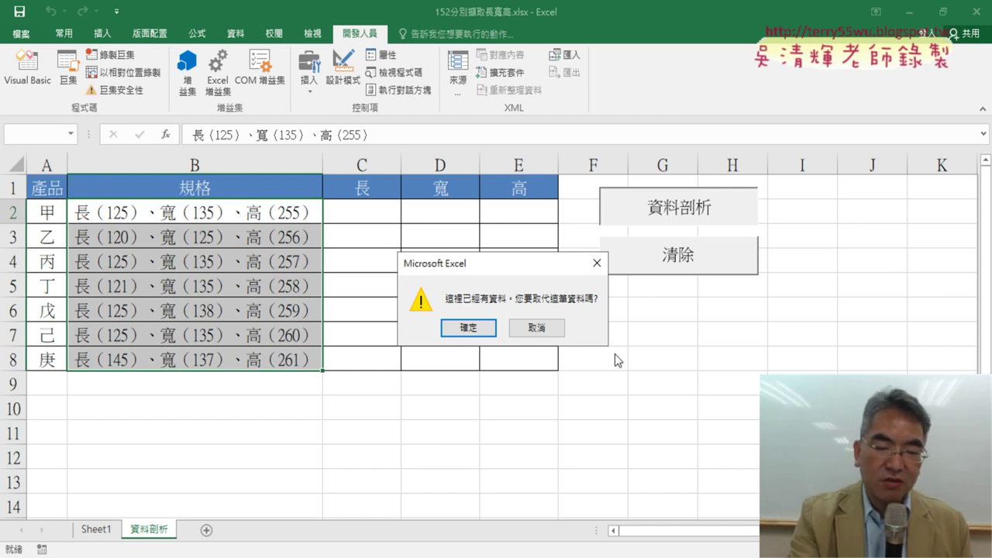
Outline the overwrite prompt in red, then accept it so 長, 寬, 高 fill from 規格
{"action": "mouse_move", "coordinate": [393, 253]}
{"action": "left_mouse_down"}
{"action": "mouse_move", "coordinate": [399, 327]}
{"action": "mouse_move", "coordinate": [615, 346]}
{"action": "left_mouse_up"}
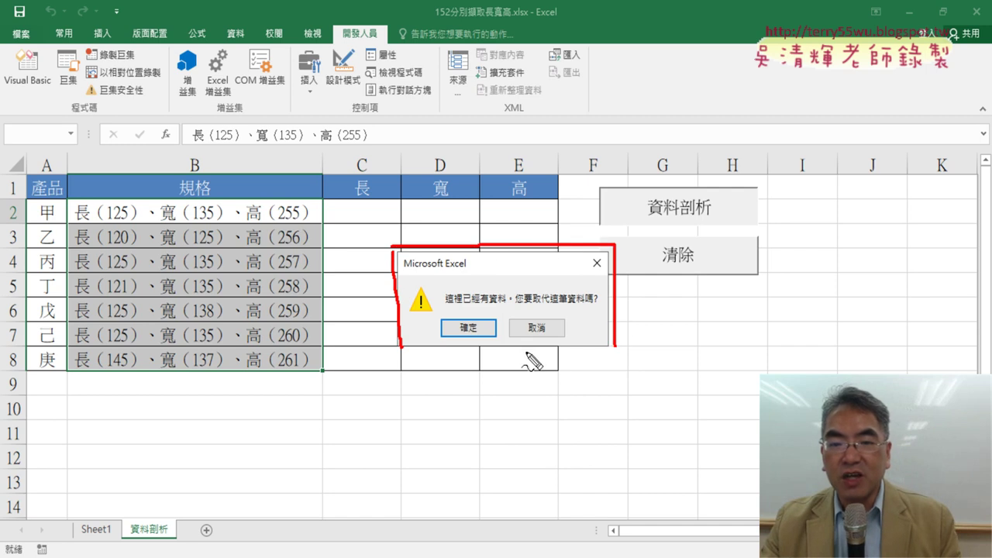
{"action": "left_click_drag", "start_coordinate": [402, 347], "coordinate": [613, 354]}
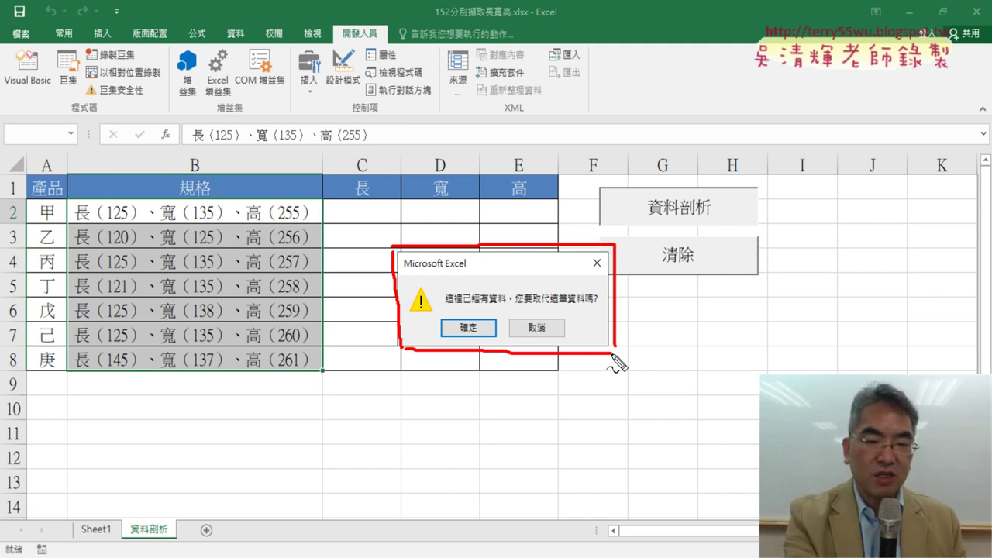
{"action": "key", "text": "Escape"}
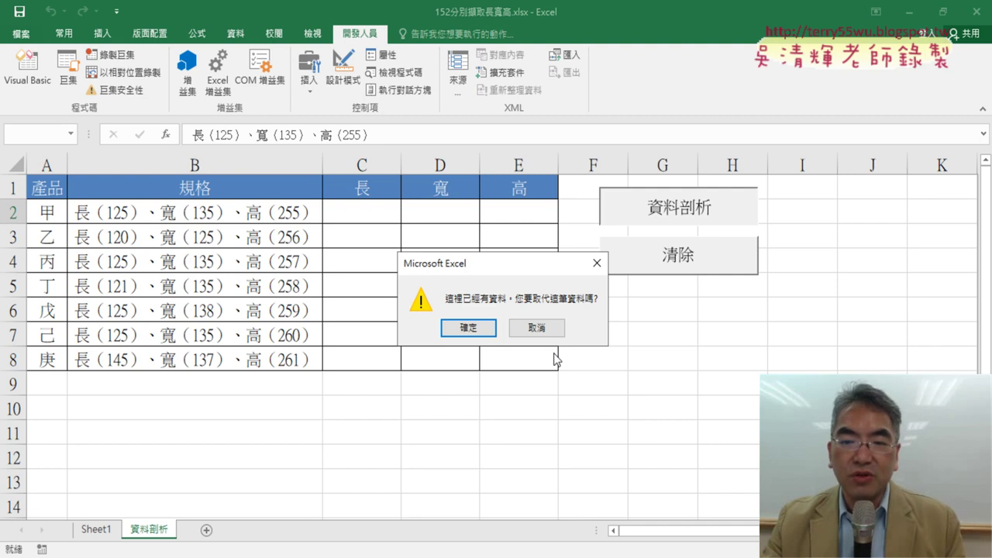
{"action": "left_click", "coordinate": [467, 326]}
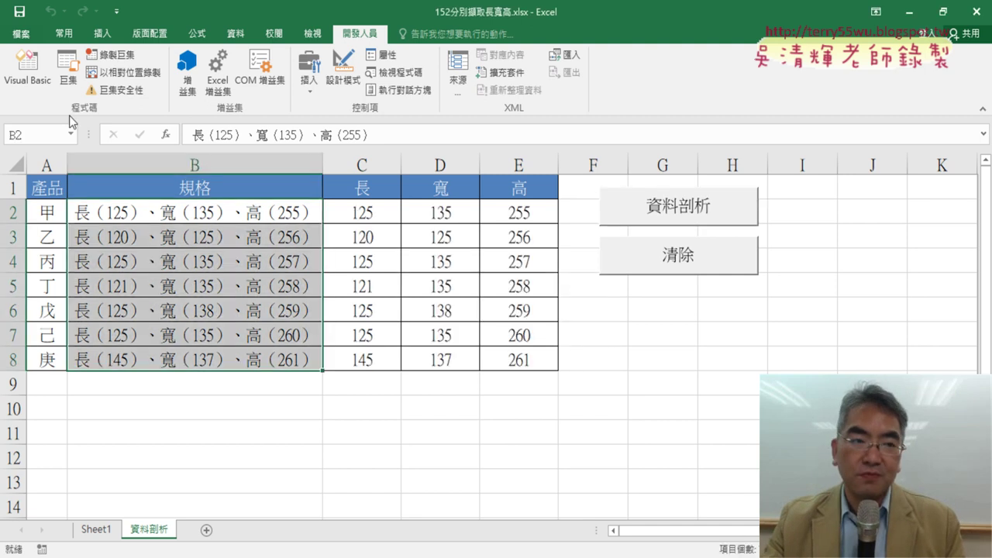
Add an indented line under Sub 資料剖析 and begin it with 'application.'
{"action": "left_click", "coordinate": [27, 68]}
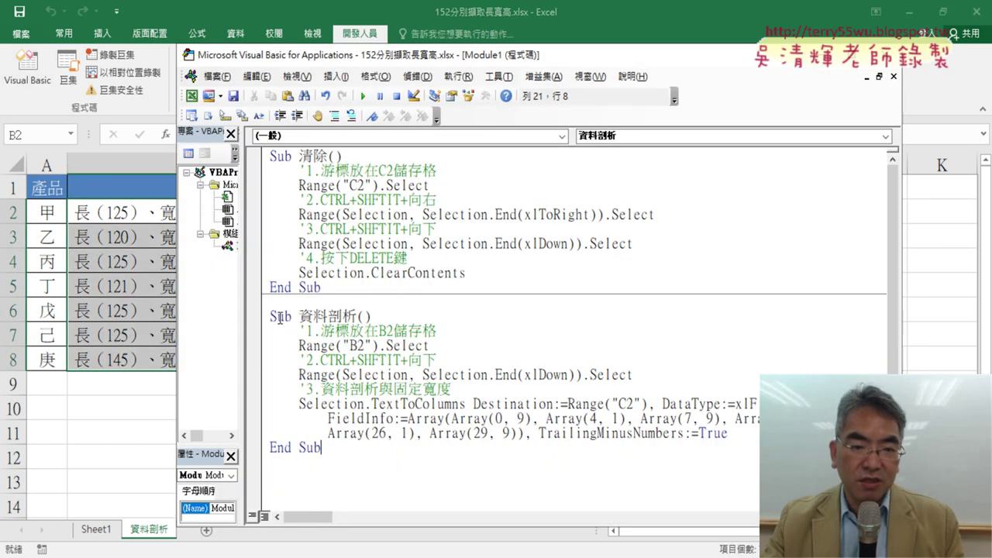
{"action": "left_click", "coordinate": [377, 316]}
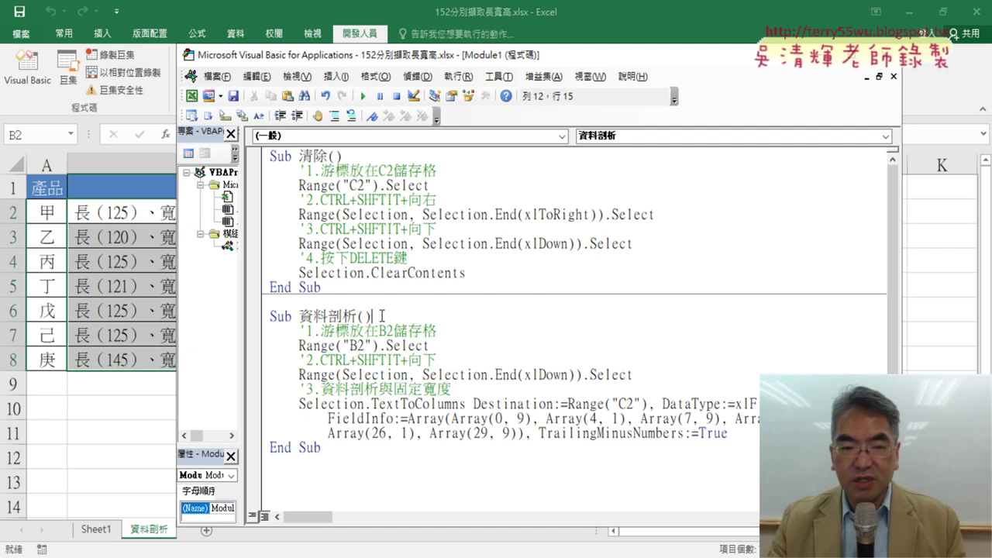
{"action": "key", "text": "Return"}
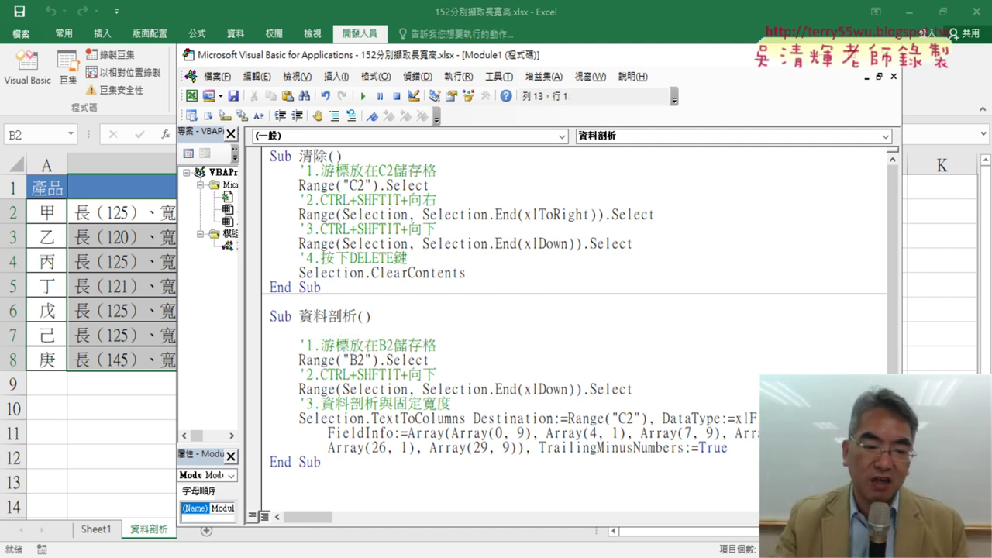
{"action": "key", "text": "Tab"}
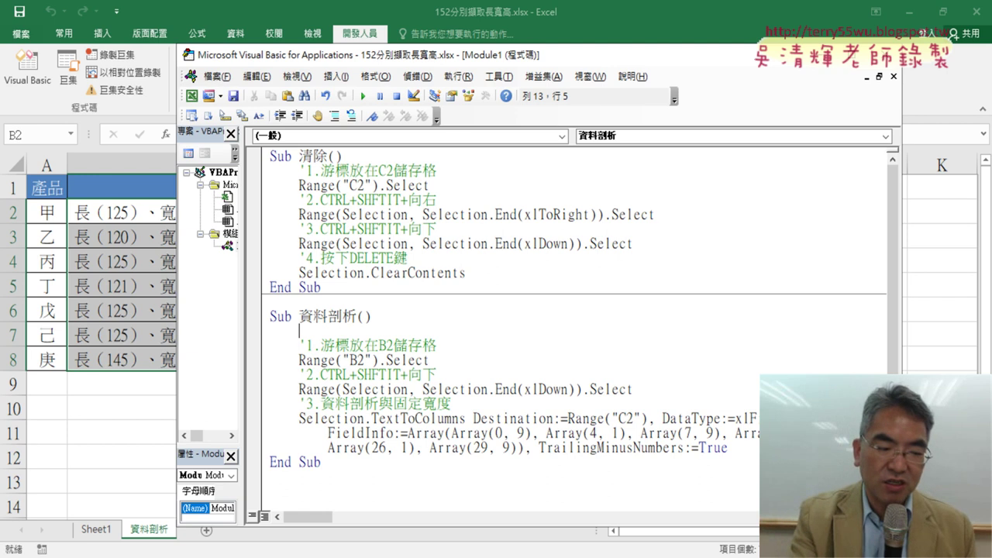
{"action": "type", "text": "a"}
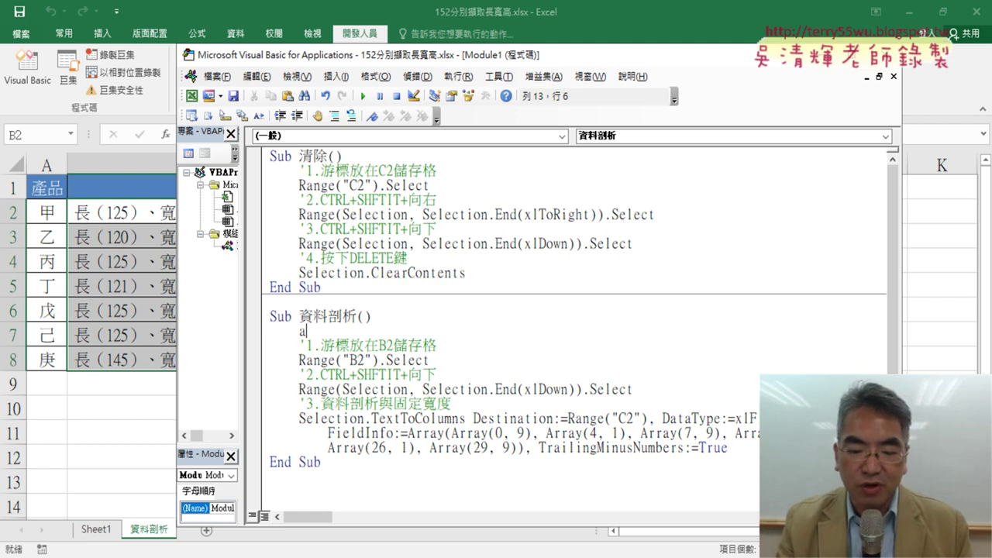
{"action": "type", "text": "pplic"}
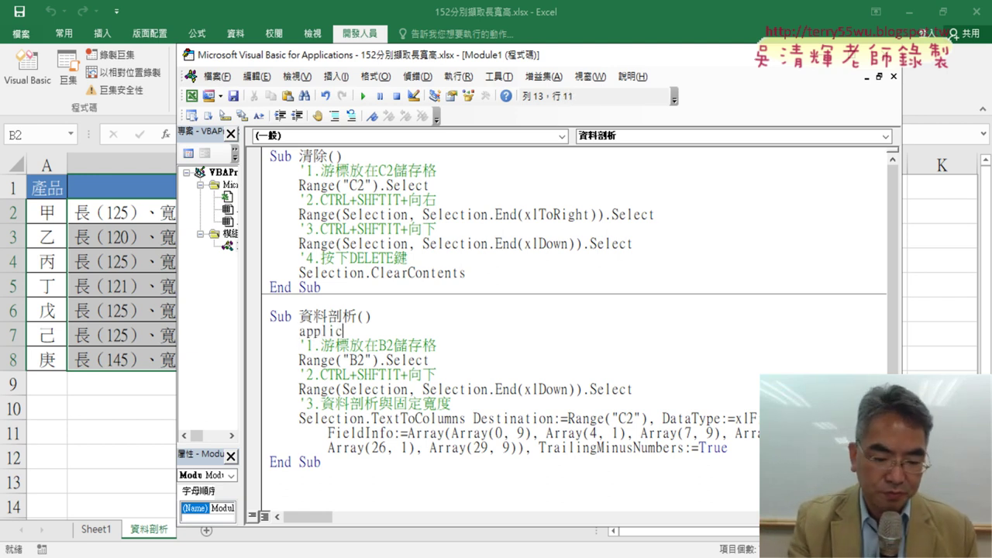
{"action": "type", "text": "atio"}
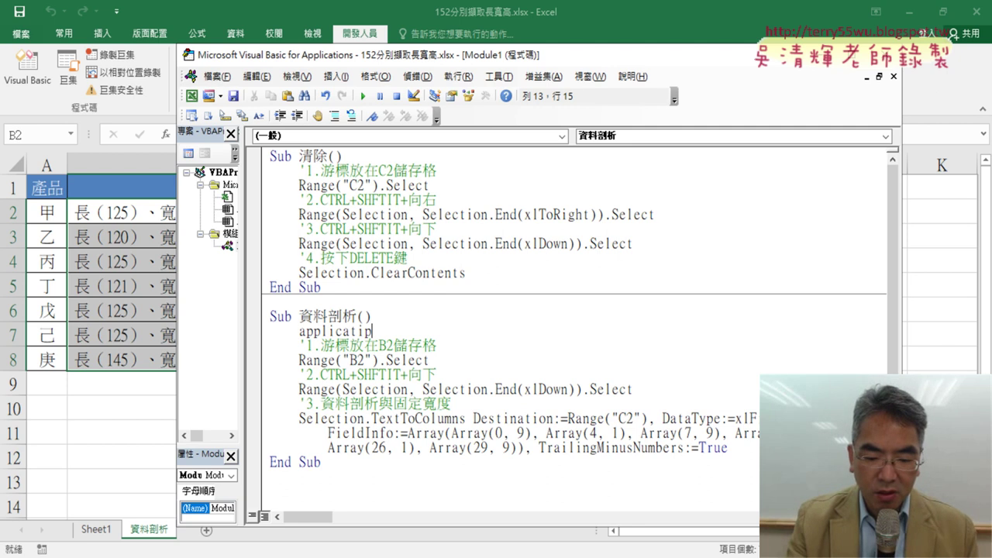
{"action": "type", "text": "n"}
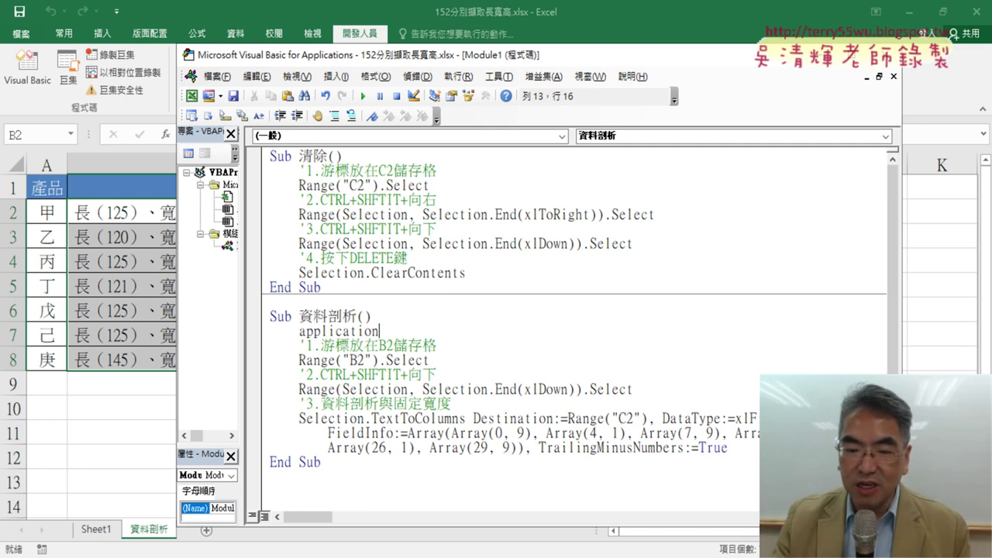
{"action": "type", "text": "."}
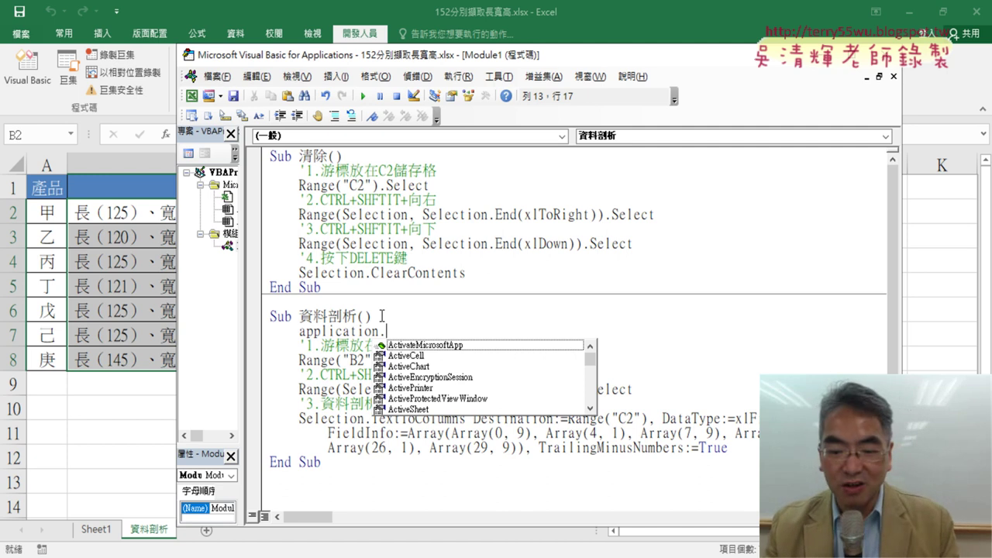
Fix the misspelled 'applicatin' and complete the statement as application.DisplayAlerts
{"action": "key", "text": "BackSpace"}
{"action": "key", "text": "BackSpace"}
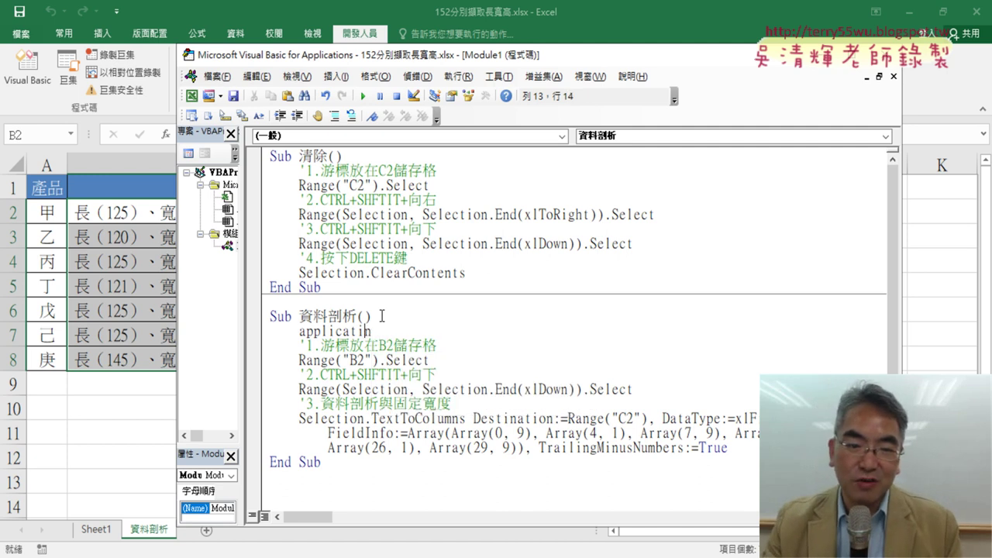
{"action": "key", "text": "Right"}
{"action": "type", "text": "."}
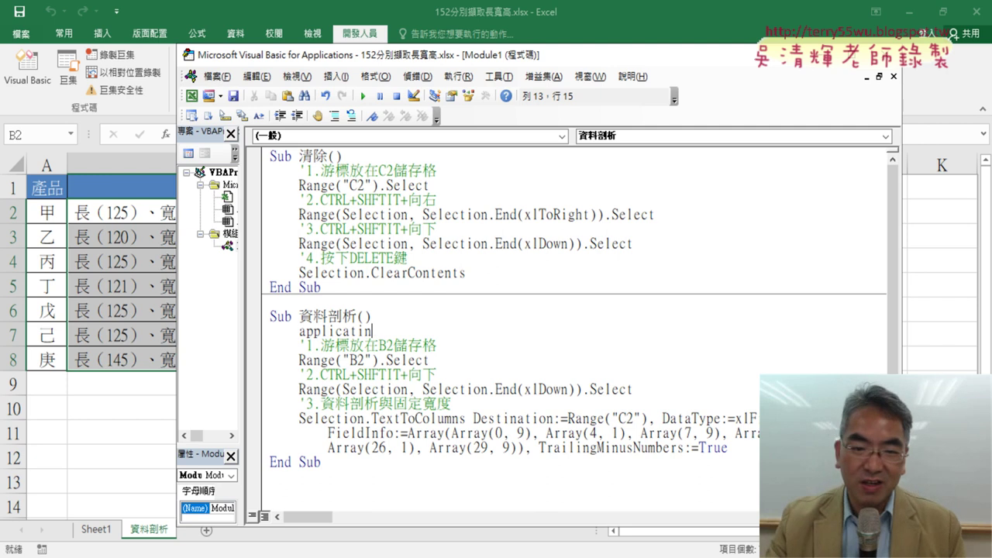
{"action": "key", "text": "Left"}
{"action": "type", "text": "on"}
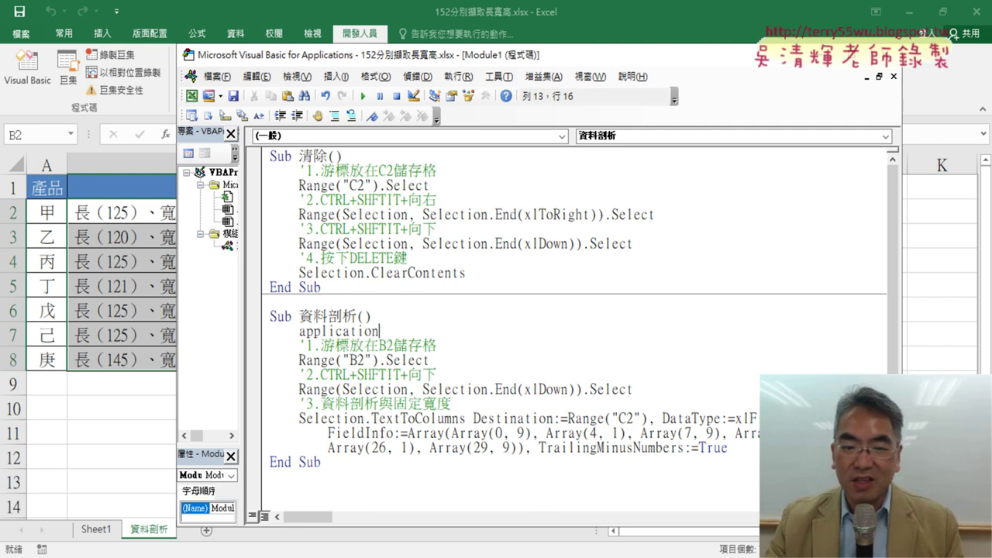
{"action": "type", "text": "."}
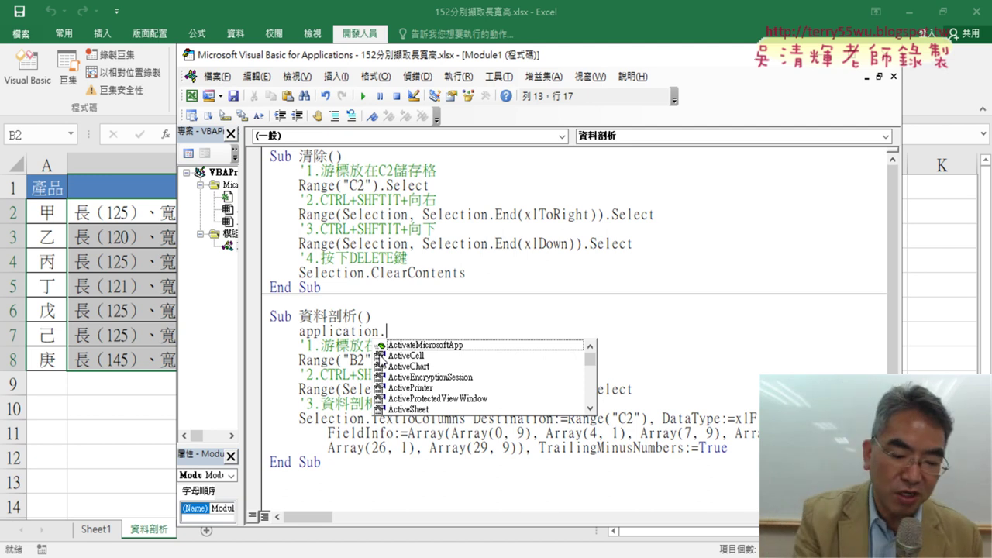
{"action": "type", "text": "D"}
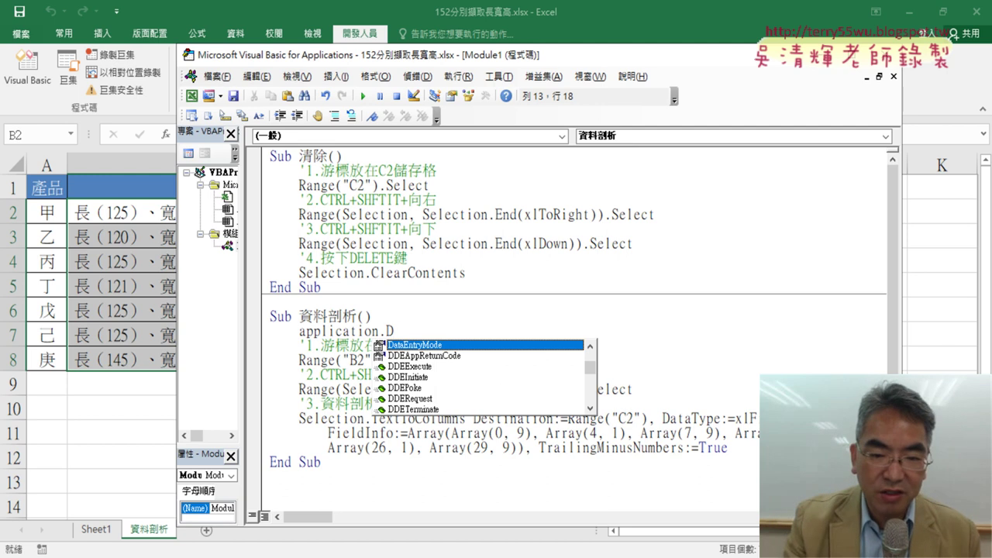
{"action": "type", "text": "i"}
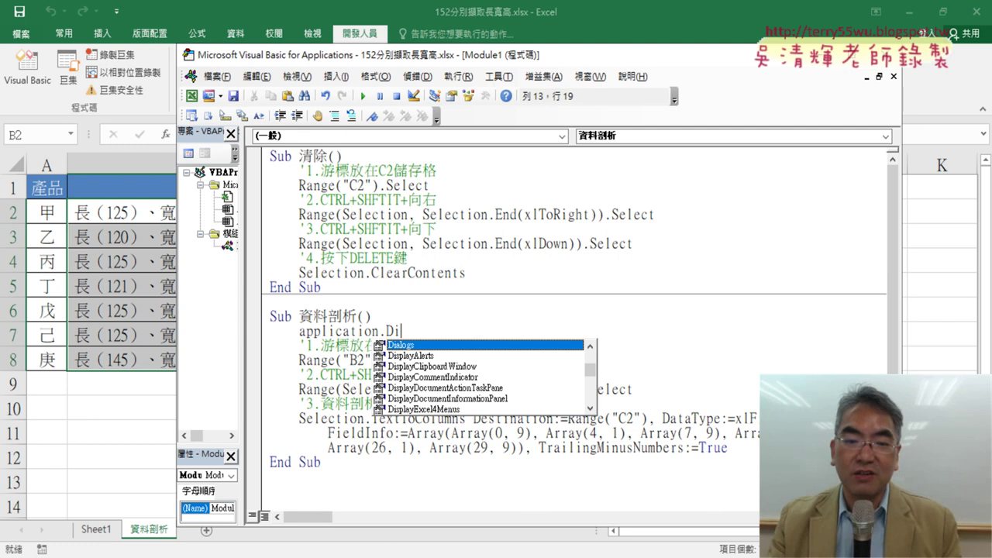
{"action": "left_click", "coordinate": [411, 354]}
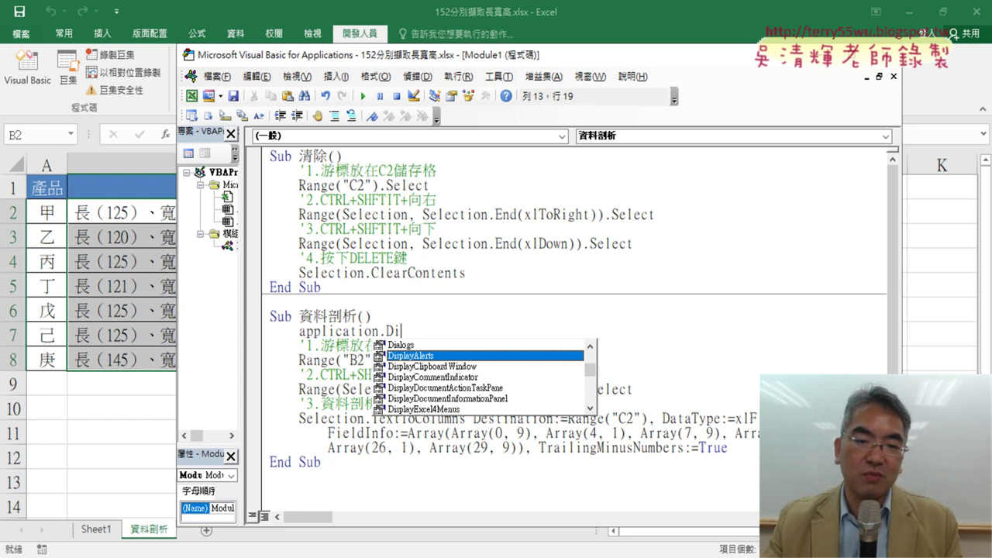
{"action": "double_click", "coordinate": [450, 357]}
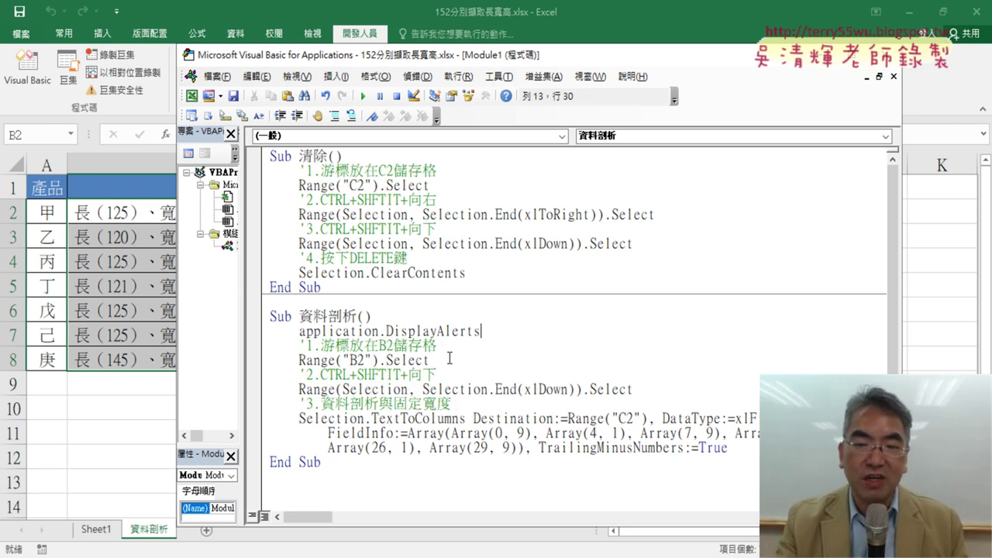
Finish the line as Application.DisplayAlerts = False and highlight it
{"action": "type", "text": "="}
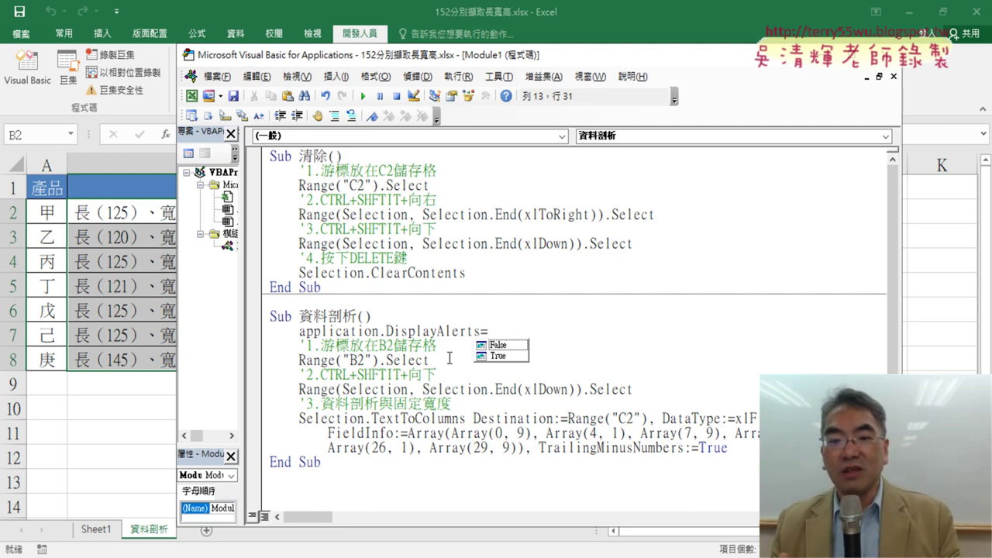
{"action": "key", "text": "Down"}
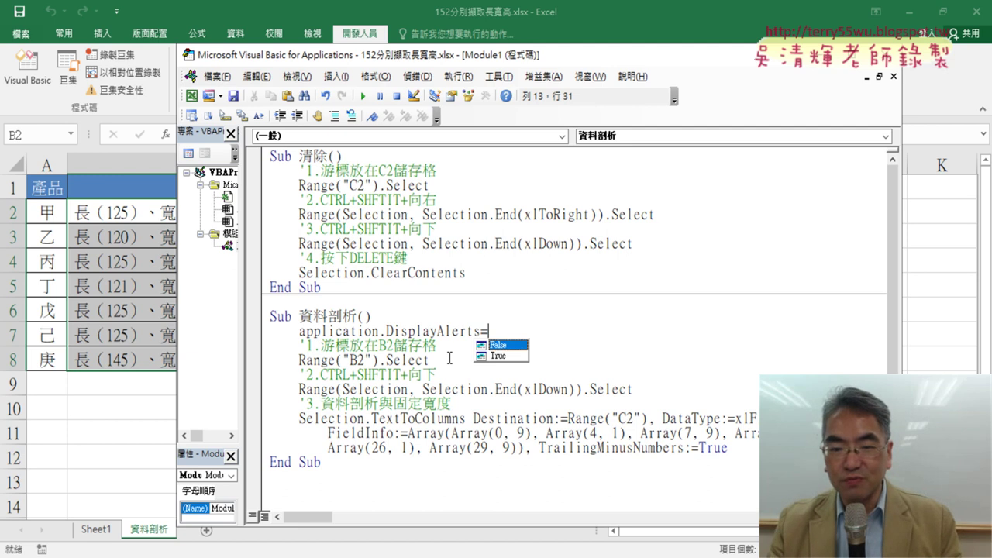
{"action": "key", "text": "Down"}
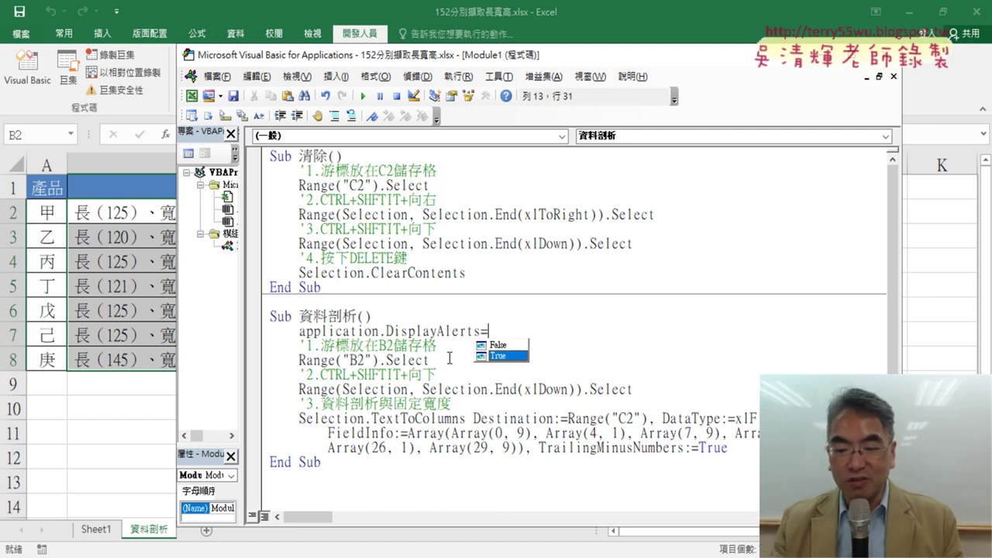
{"action": "key", "text": "Up"}
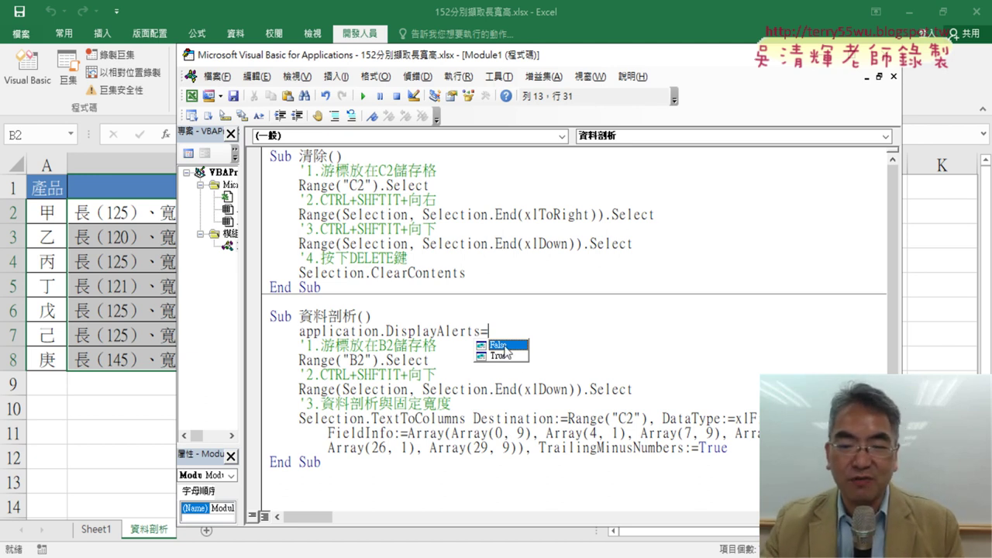
{"action": "double_click", "coordinate": [504, 345]}
{"action": "left_click", "coordinate": [547, 362]}
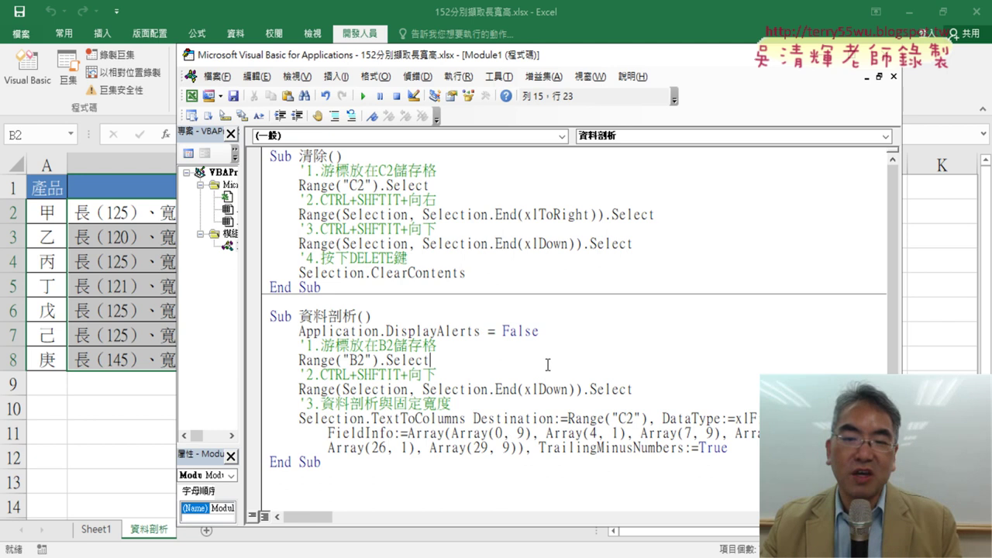
{"action": "left_click_drag", "start_coordinate": [545, 330], "coordinate": [294, 331]}
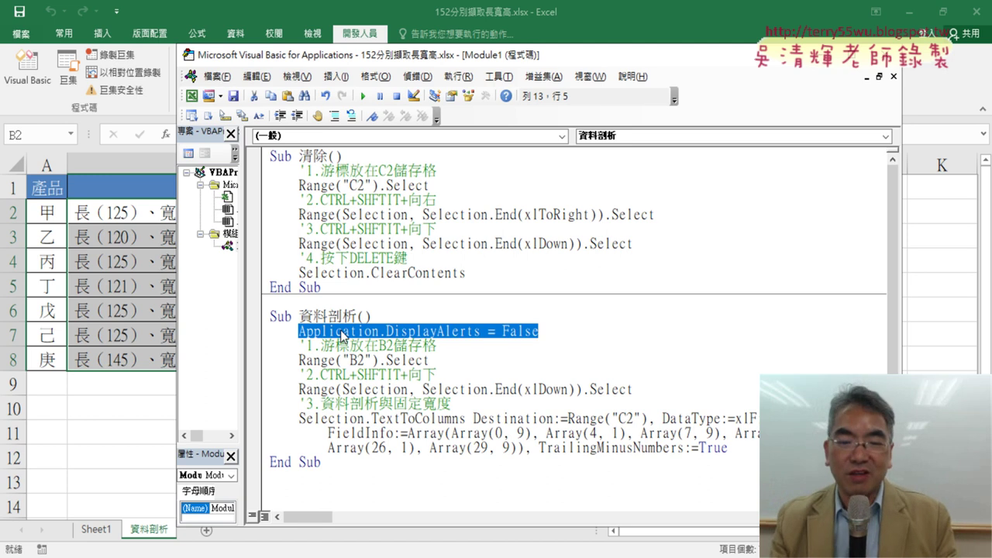
Clear and rerun the 資料剖析 macro twice without prompts, then reopen the Module1 code
{"action": "left_click", "coordinate": [936, 368]}
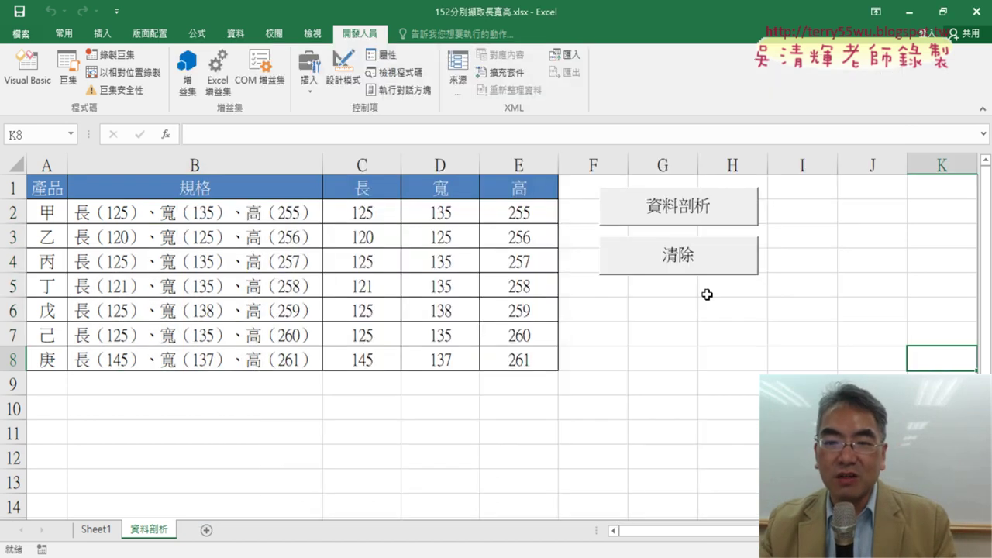
{"action": "left_click", "coordinate": [665, 262]}
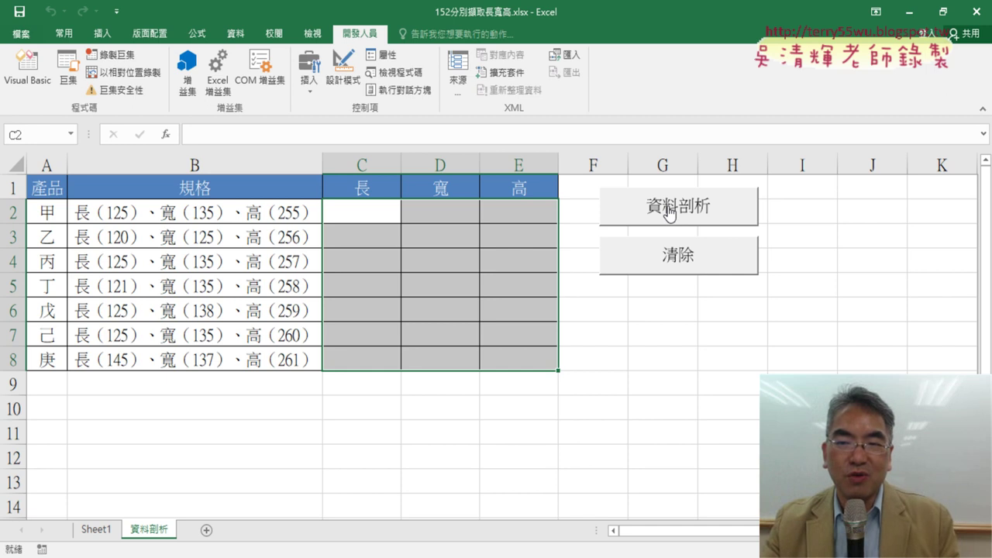
{"action": "left_click", "coordinate": [668, 214]}
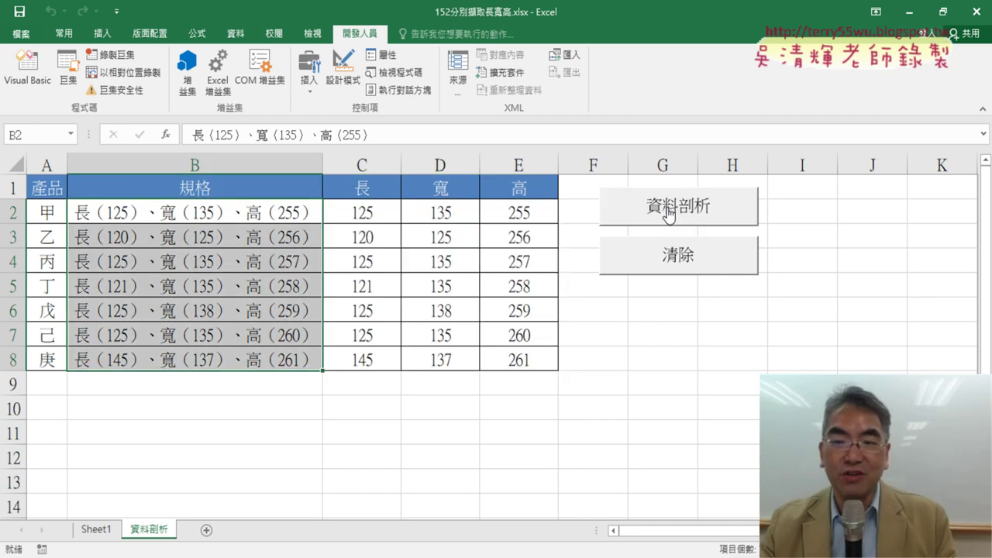
{"action": "left_click", "coordinate": [694, 259]}
{"action": "left_click", "coordinate": [677, 213]}
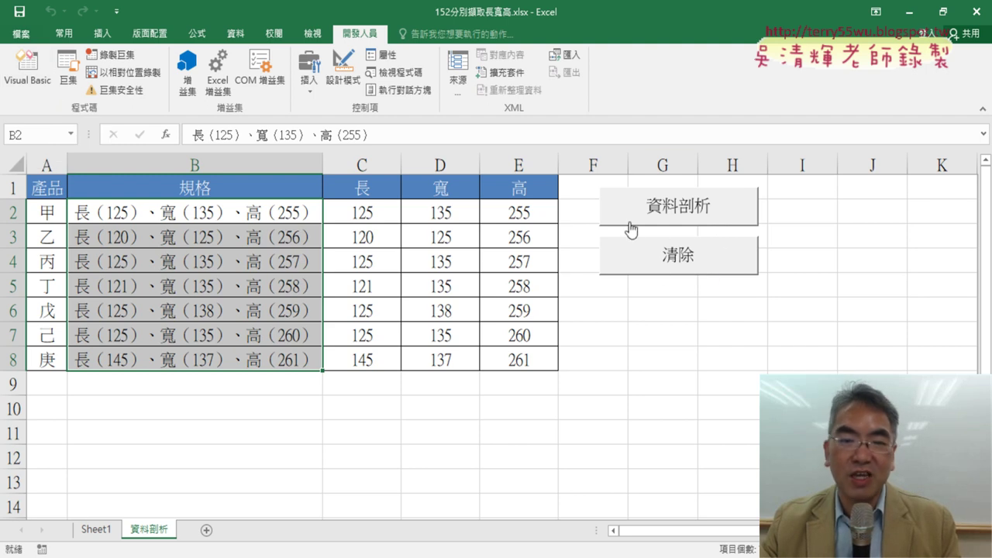
{"action": "left_click", "coordinate": [34, 80]}
{"action": "left_click", "coordinate": [408, 333]}
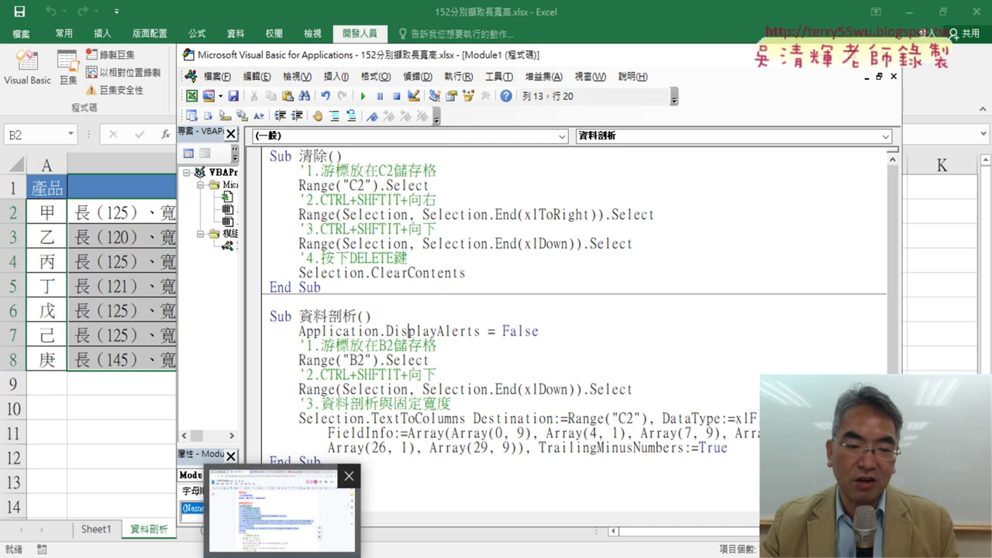
Highlight the 關閉訊息提示 heading and code line in the Google Docs notes, then switch to EVO Class Management
{"action": "left_click", "coordinate": [282, 504]}
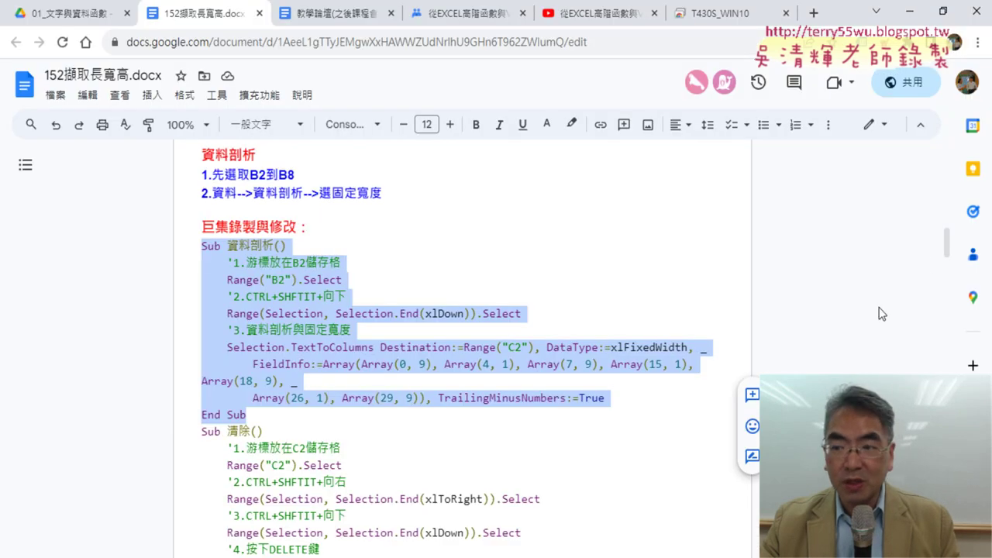
{"action": "scroll", "coordinate": [935, 252], "scroll_direction": "down", "scroll_amount": 1}
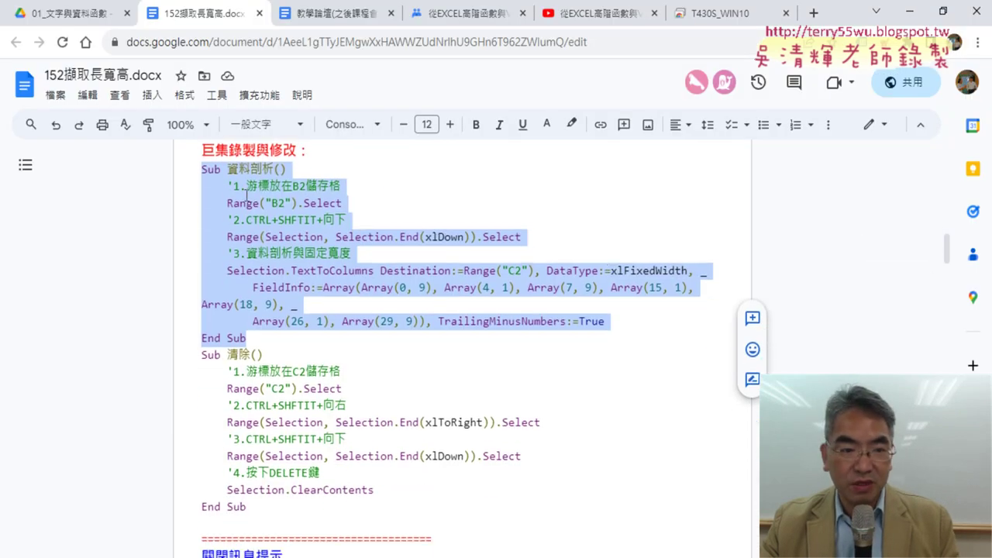
{"action": "left_click", "coordinate": [238, 180]}
{"action": "scroll", "coordinate": [294, 312], "scroll_direction": "down", "scroll_amount": 2}
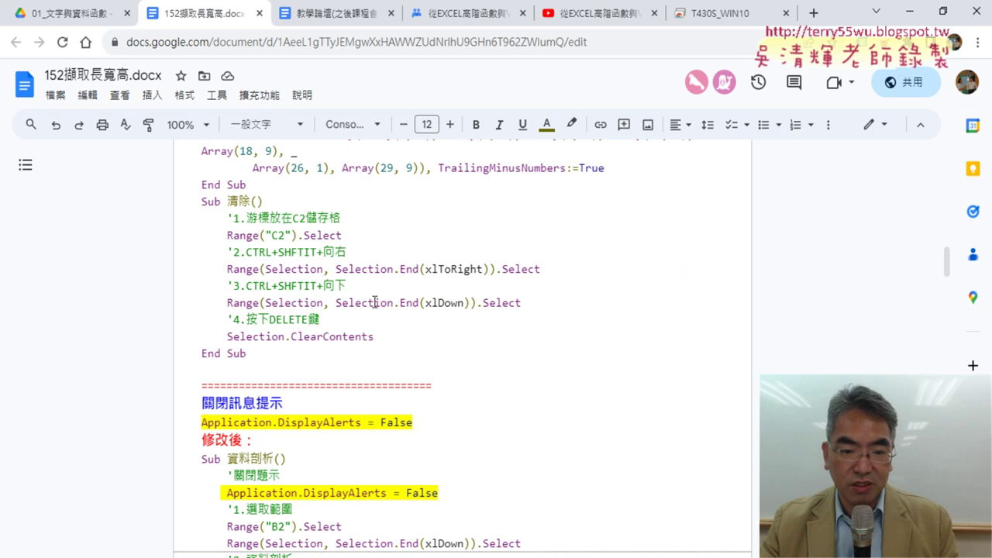
{"action": "scroll", "coordinate": [375, 303], "scroll_direction": "down", "scroll_amount": 2}
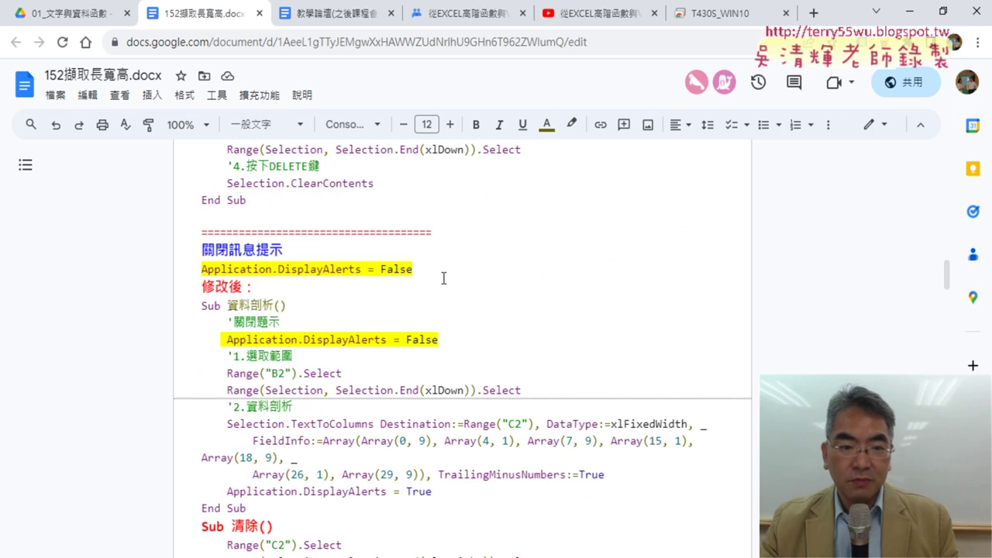
{"action": "left_click_drag", "start_coordinate": [420, 274], "coordinate": [190, 244]}
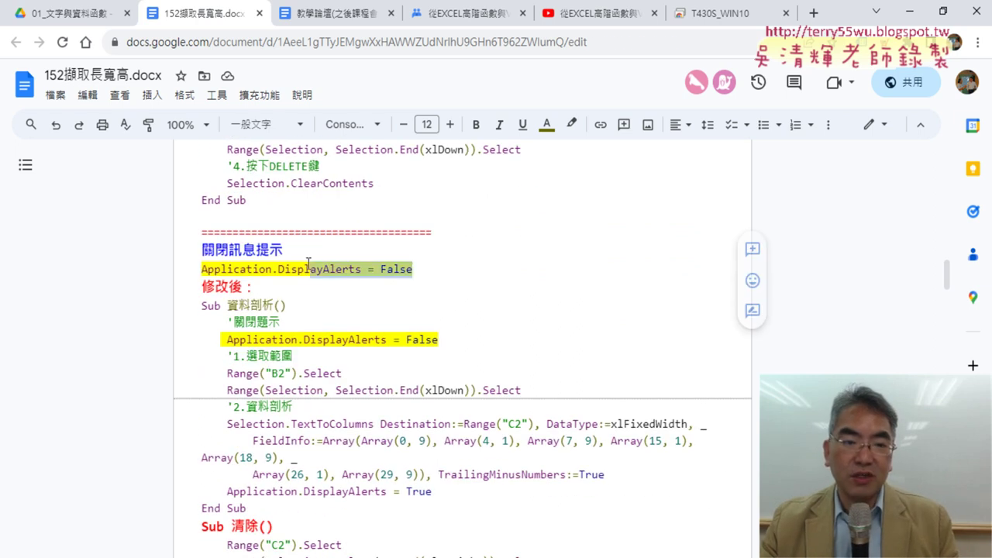
{"action": "left_click", "coordinate": [258, 287]}
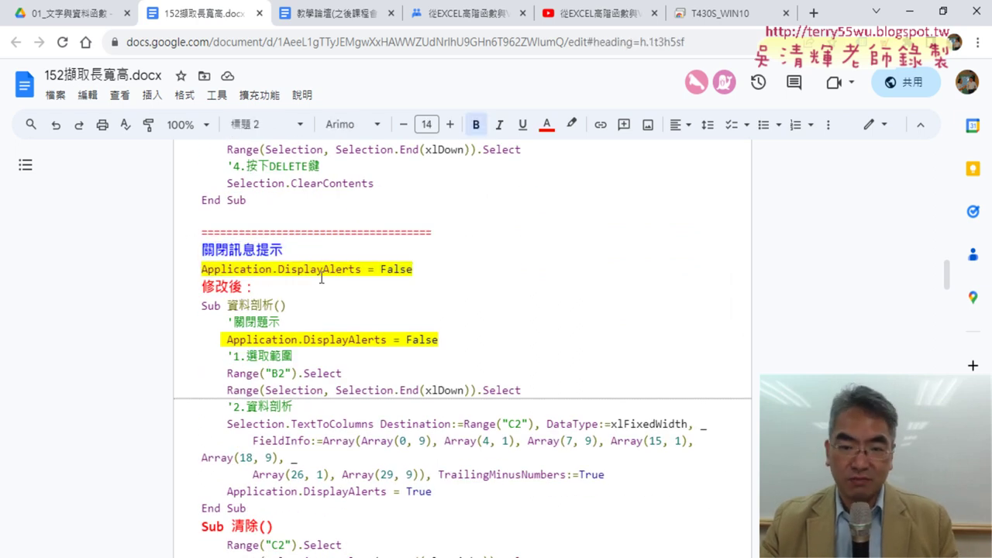
{"action": "key", "text": "alt+Tab"}
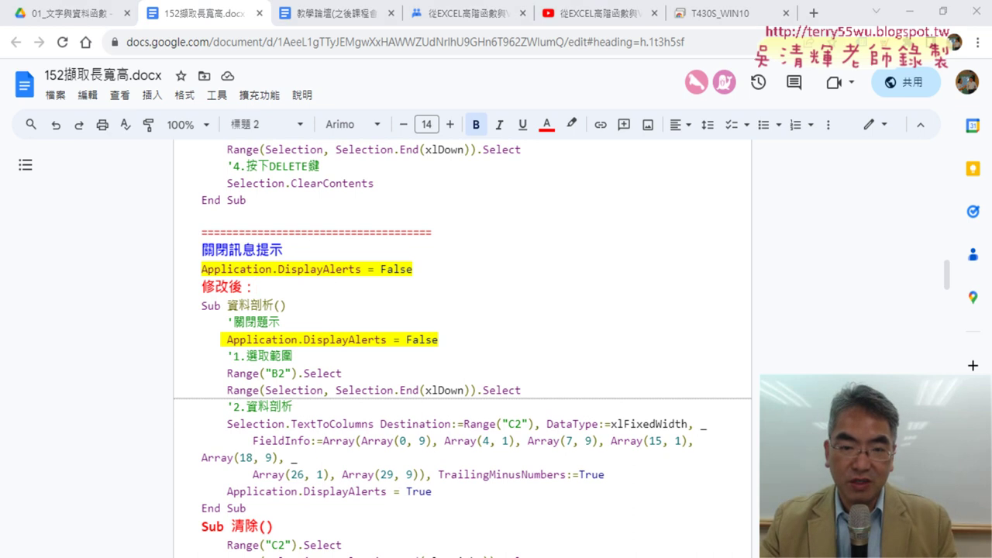